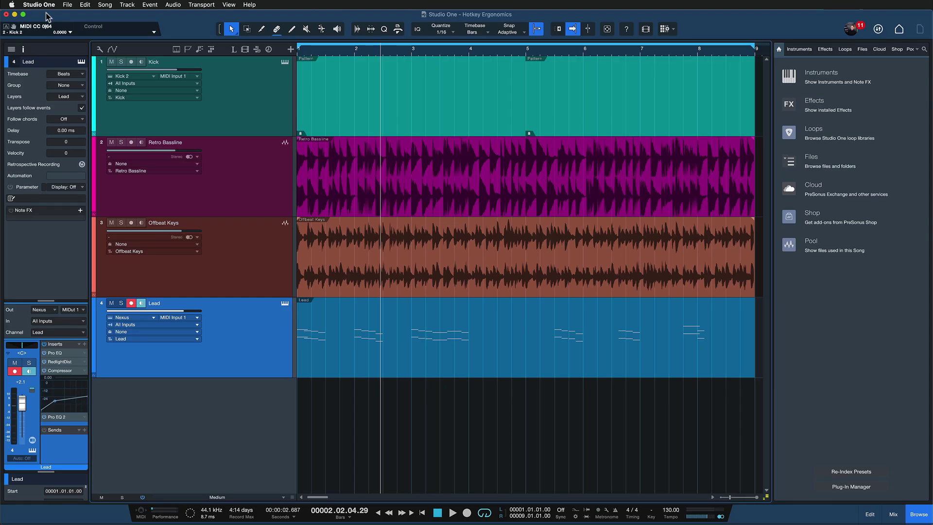
# Step: Revert the keyboard mapping scheme to the default Studio One scheme
pyautogui.click(35, 5)
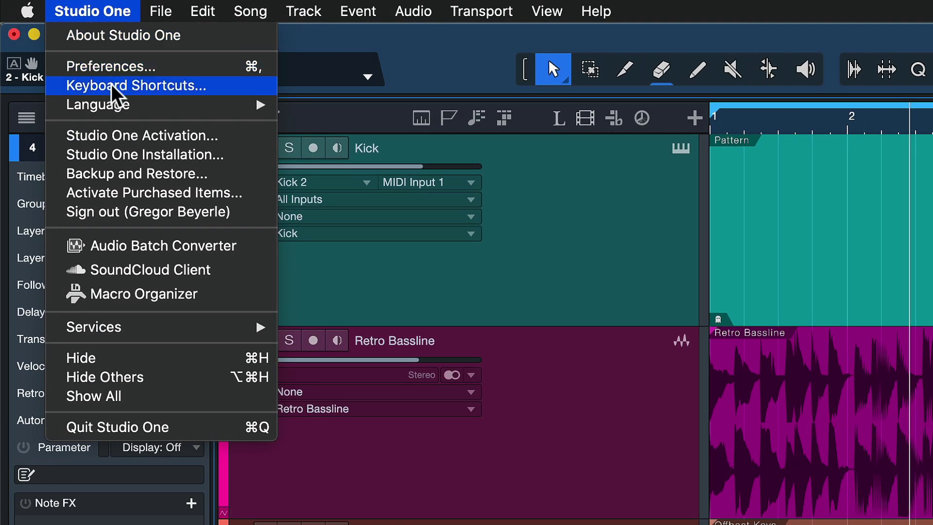
pyautogui.click(111, 87)
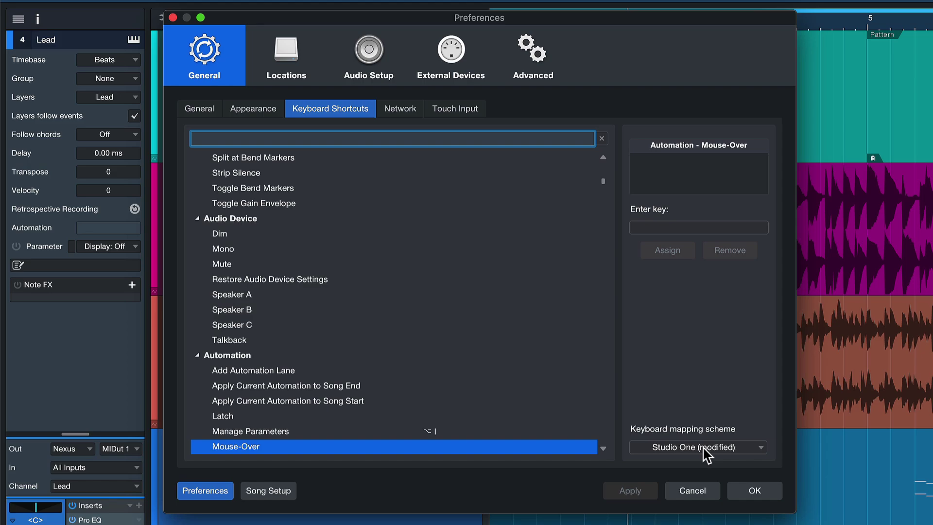
pyautogui.click(703, 448)
pyautogui.click(647, 461)
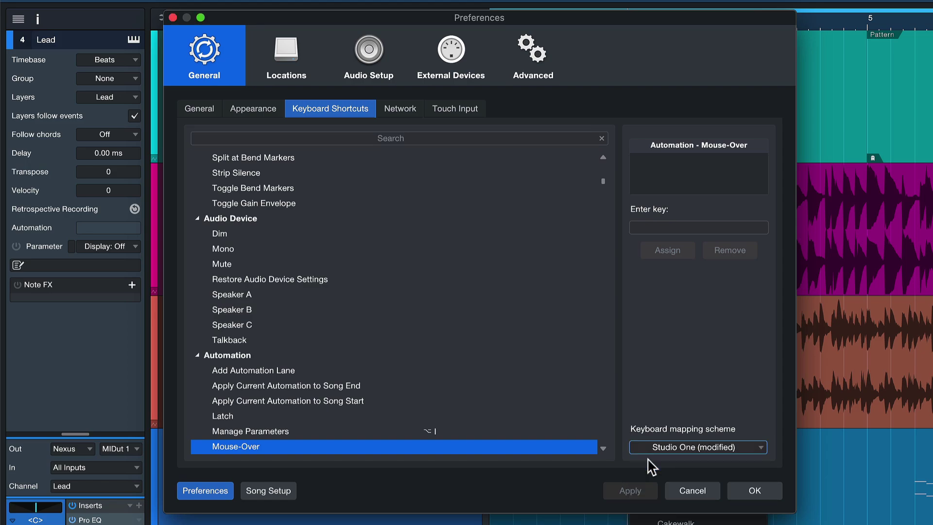
pyautogui.click(443, 155)
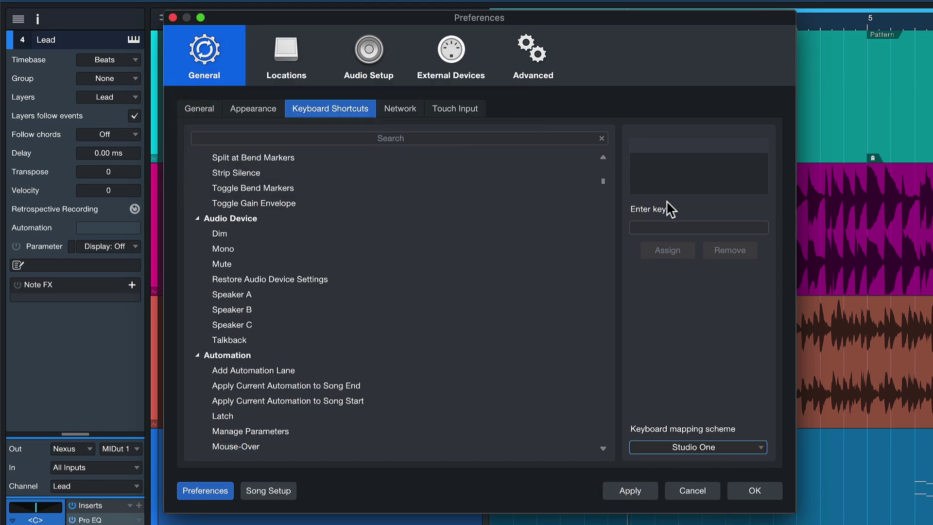
# Step: Assign Return to Reset Window Positions and close Preferences with OK
pyautogui.click(672, 227)
pyautogui.press('Return')
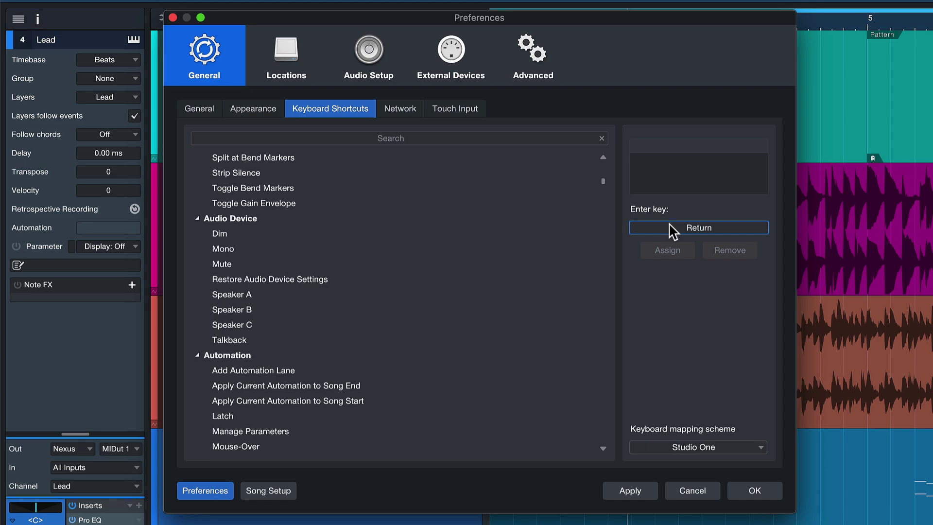
pyautogui.click(475, 138)
pyautogui.write('re')
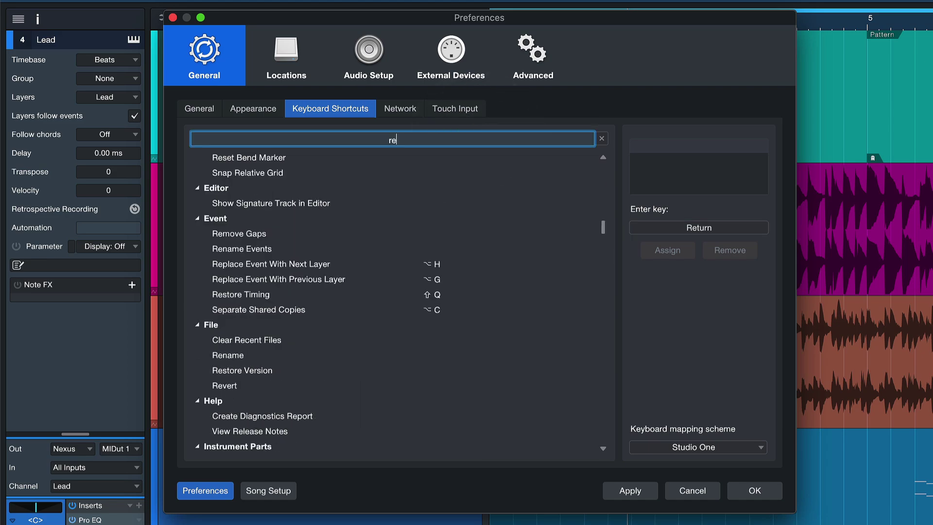
pyautogui.write('set w')
pyautogui.click(455, 176)
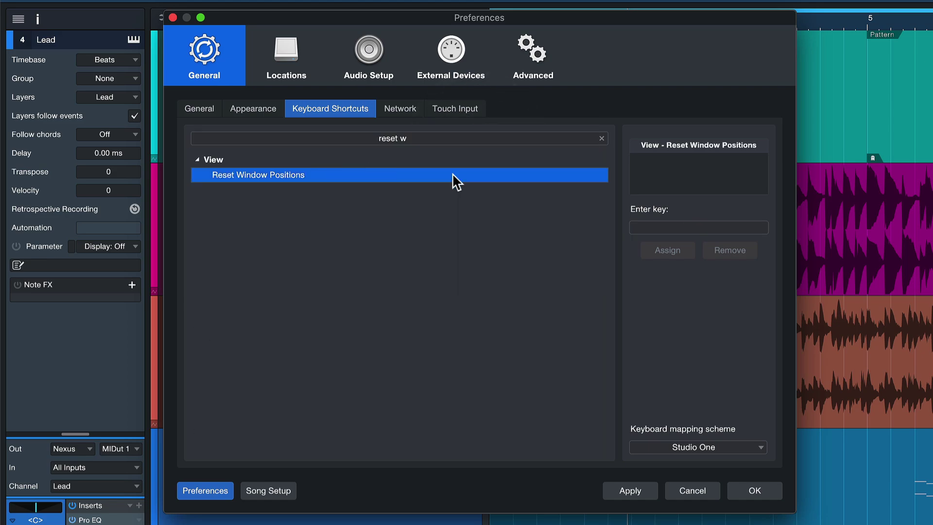
pyautogui.press('Return')
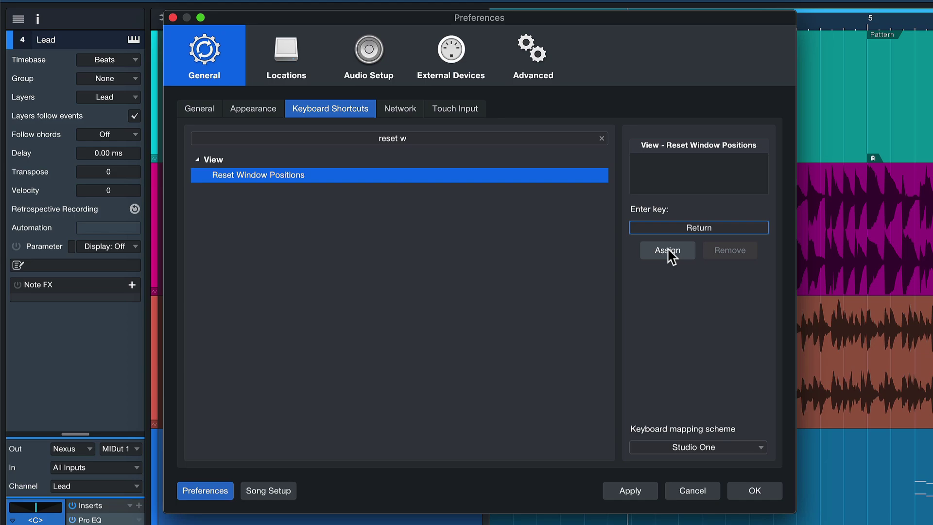
pyautogui.click(667, 250)
pyautogui.click(758, 489)
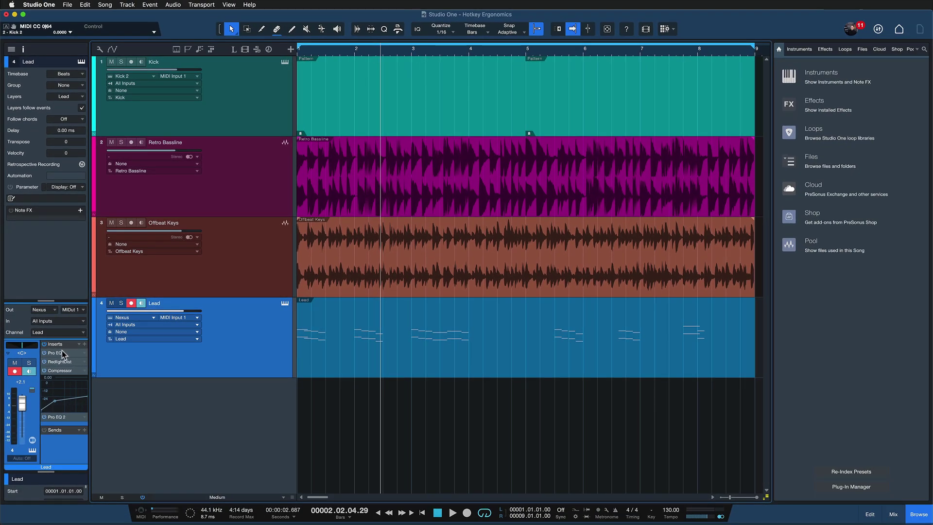
pyautogui.doubleClick(62, 352)
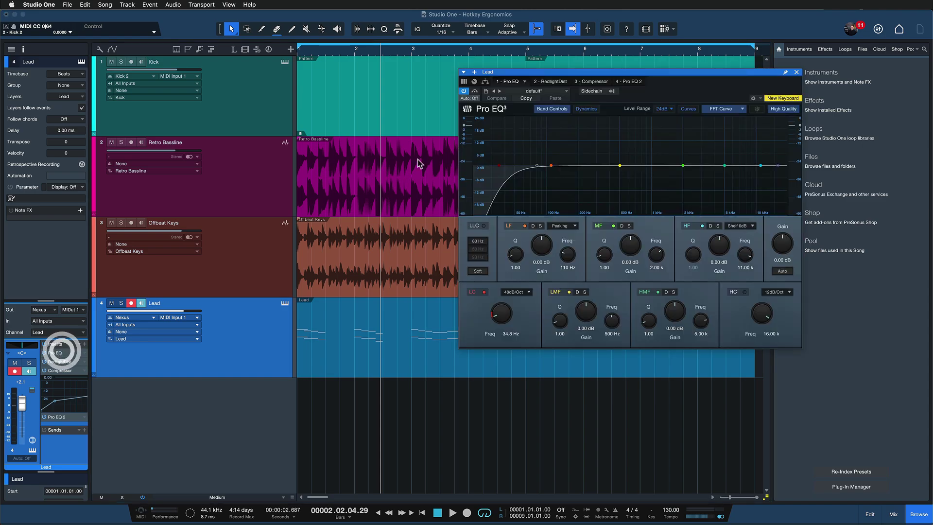
pyautogui.press('Return')
pyautogui.press('Return')
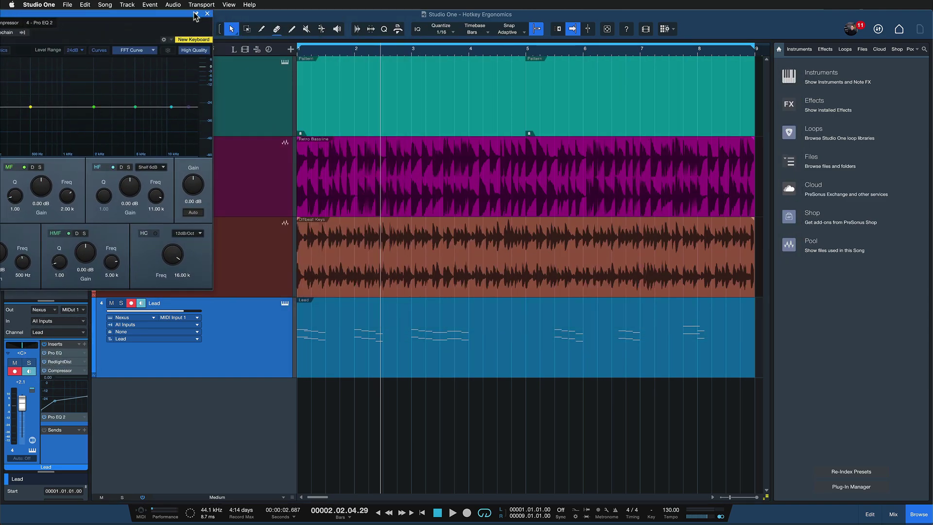
pyautogui.moveTo(195, 16); pyautogui.dragTo(3, 5)
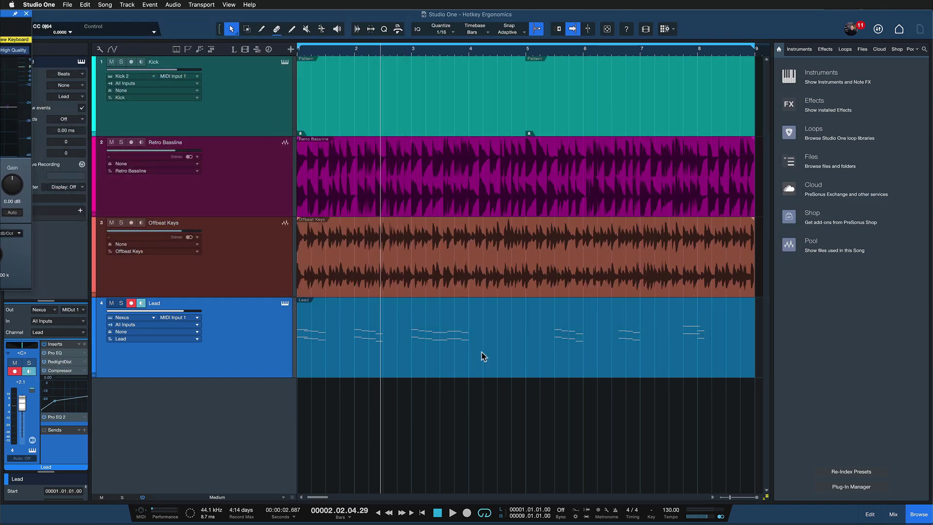
pyautogui.press('Return')
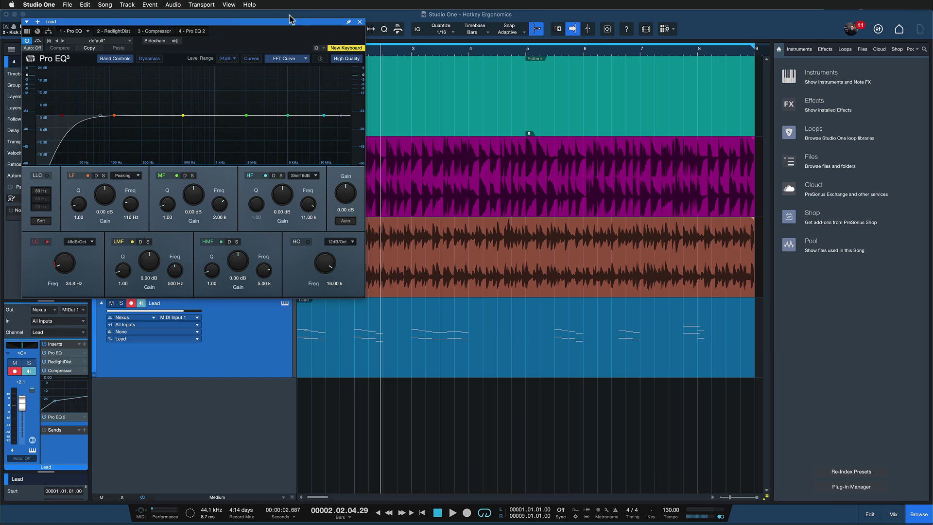
pyautogui.moveTo(301, 28); pyautogui.dragTo(529, 73)
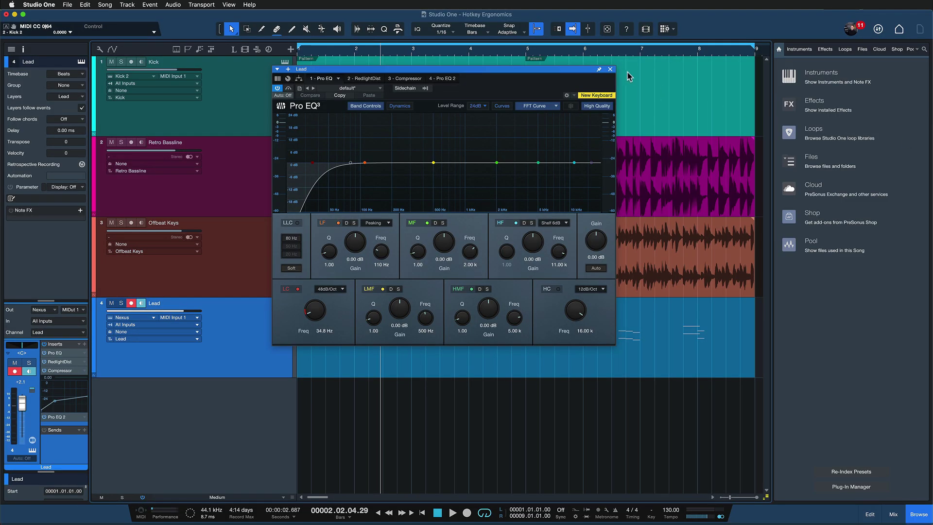
pyautogui.click(610, 69)
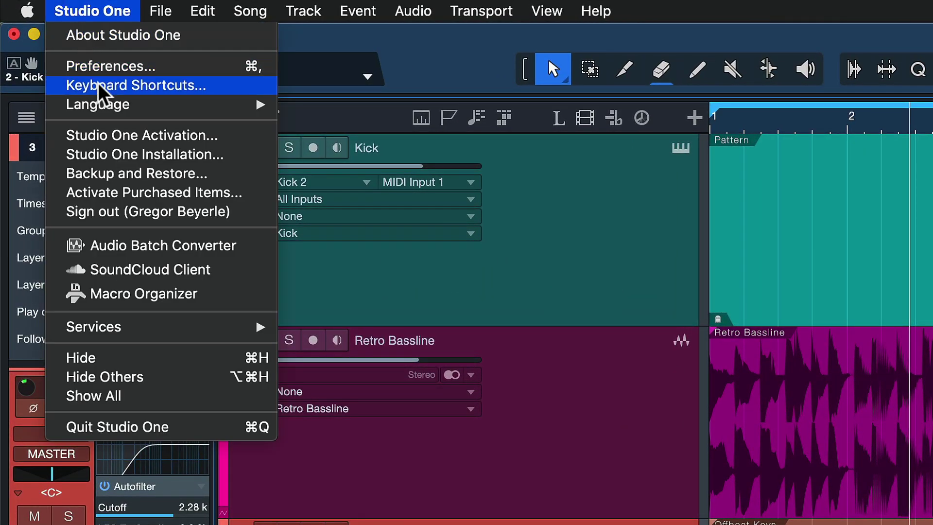
# Step: Open the Keyboard Shortcuts preferences and filter the command list by 'page'
pyautogui.click(100, 87)
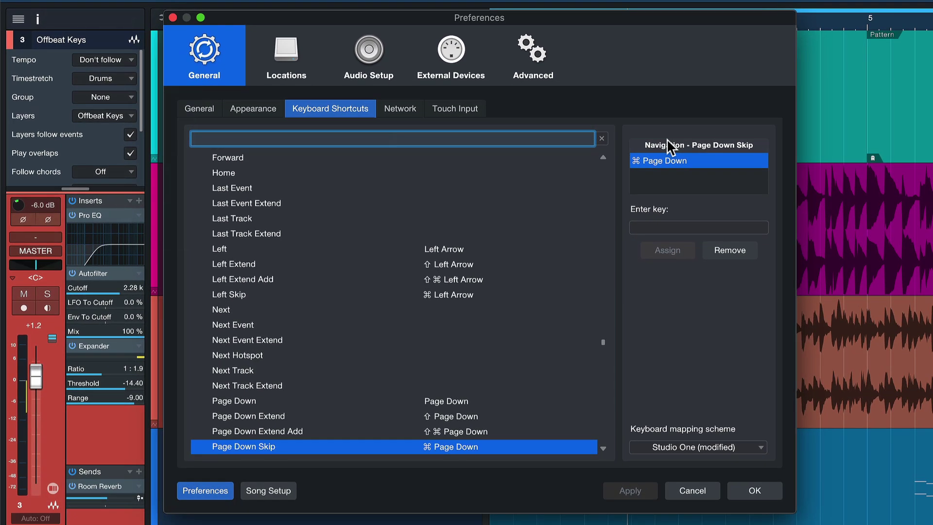
pyautogui.write('page')
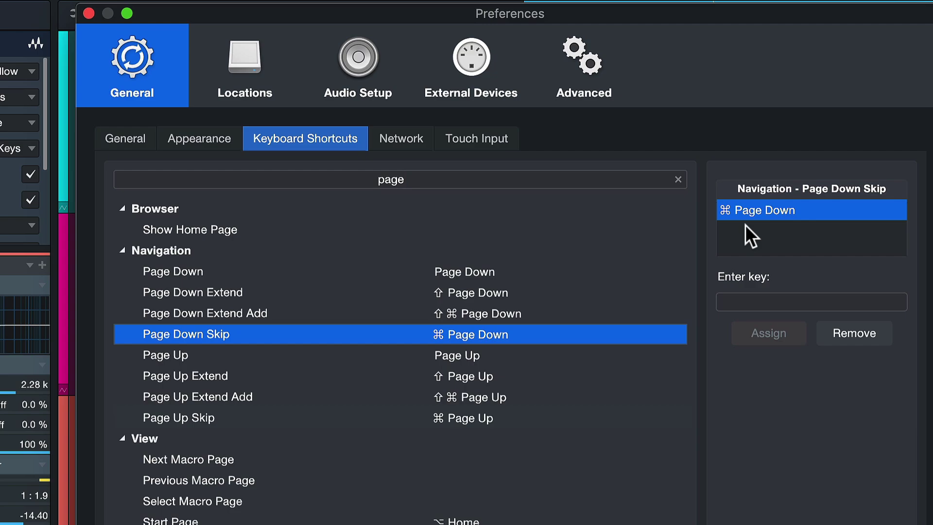
# Step: Add F13 as an extra shortcut for Page Up Skip
pyautogui.click(723, 243)
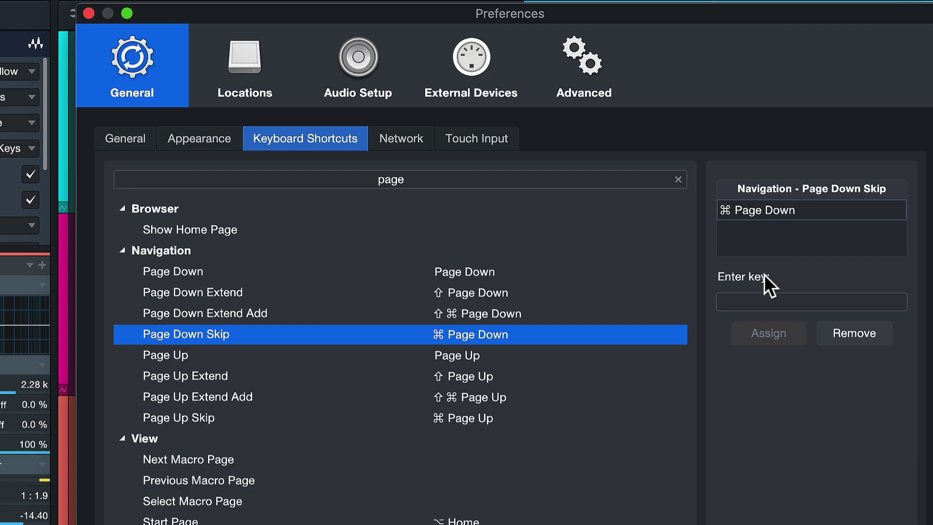
pyautogui.click(764, 300)
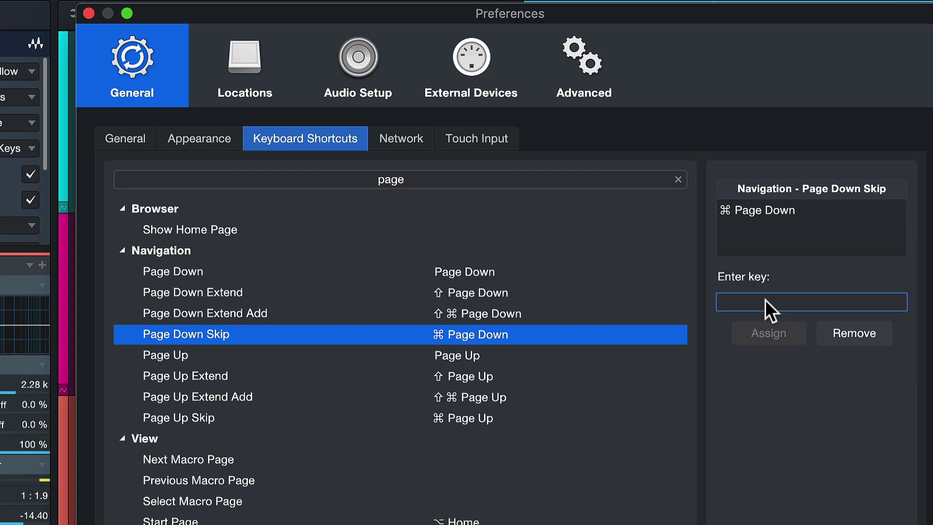
pyautogui.click(273, 418)
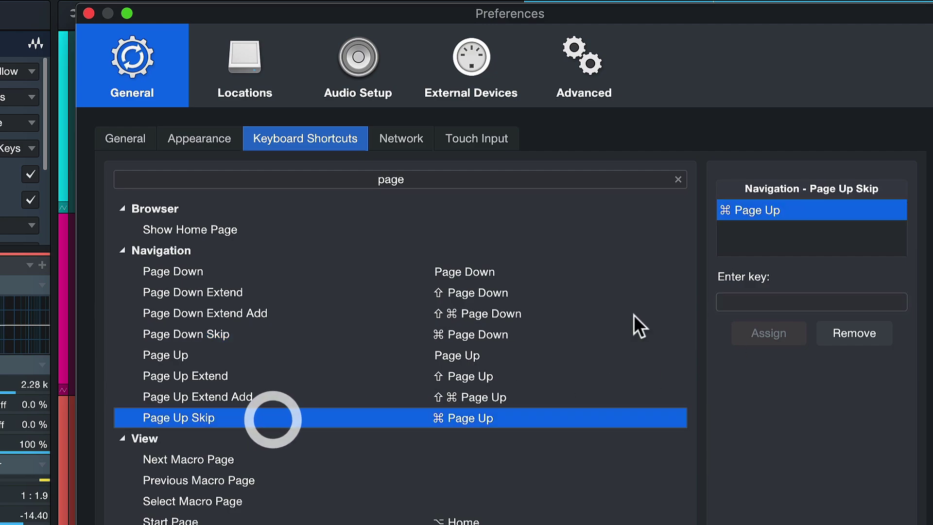
pyautogui.click(792, 233)
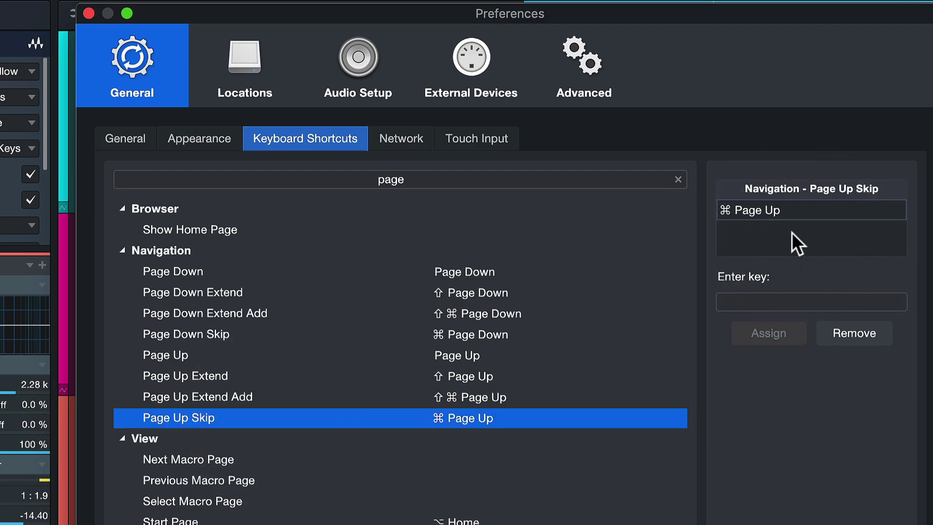
pyautogui.click(779, 298)
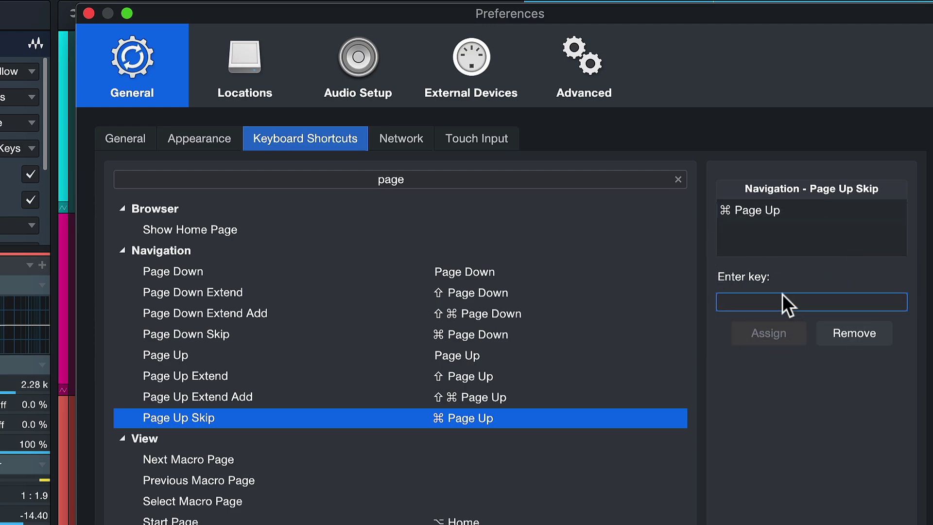
pyautogui.press('F13')
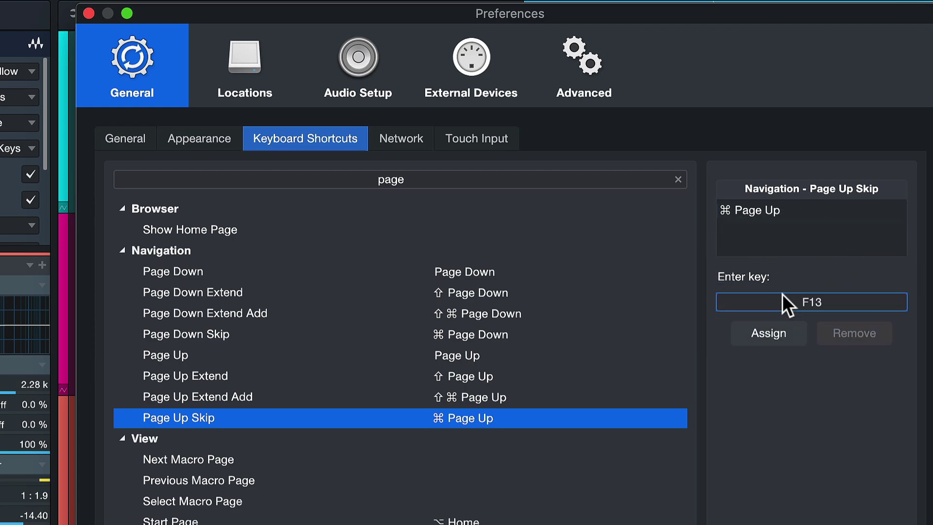
pyautogui.click(767, 338)
# Step: Review Page Up Skip's two shortcut entries, ⌘ Page Up and F13
pyautogui.click(738, 236)
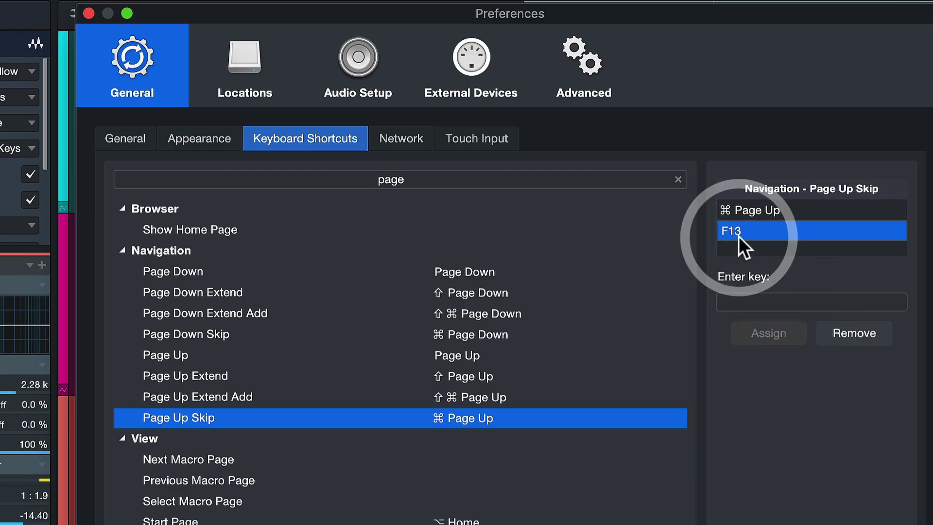
pyautogui.click(741, 206)
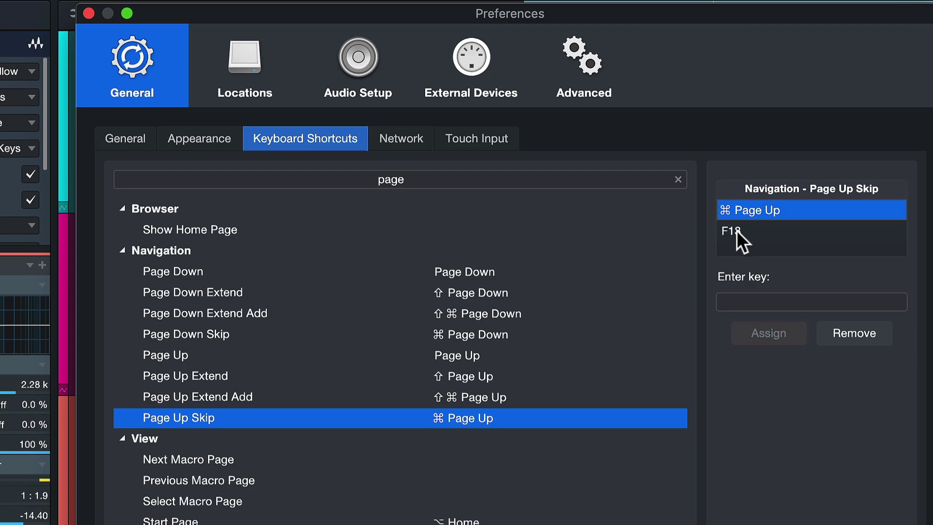
pyautogui.click(737, 230)
pyautogui.click(745, 204)
# Step: Add F15 as an extra shortcut for Page Down Skip
pyautogui.click(763, 228)
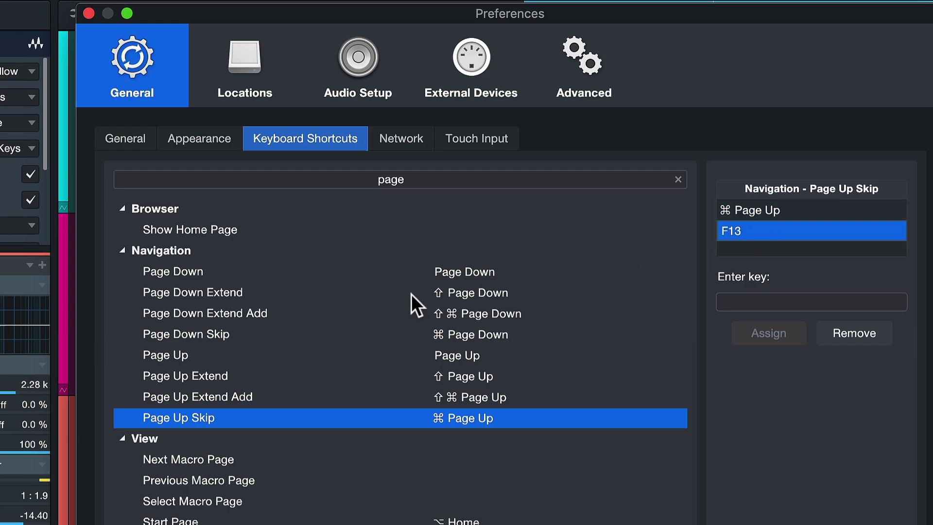
pyautogui.click(236, 334)
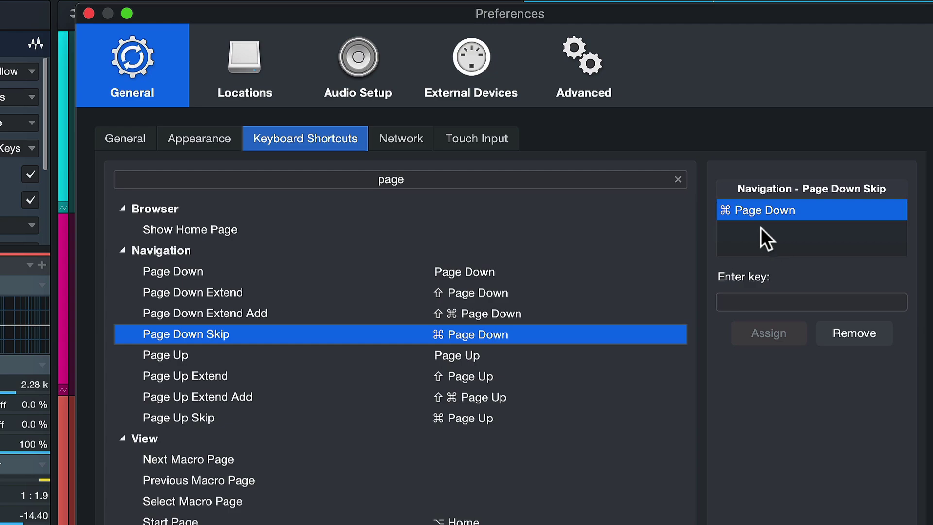
pyautogui.click(747, 227)
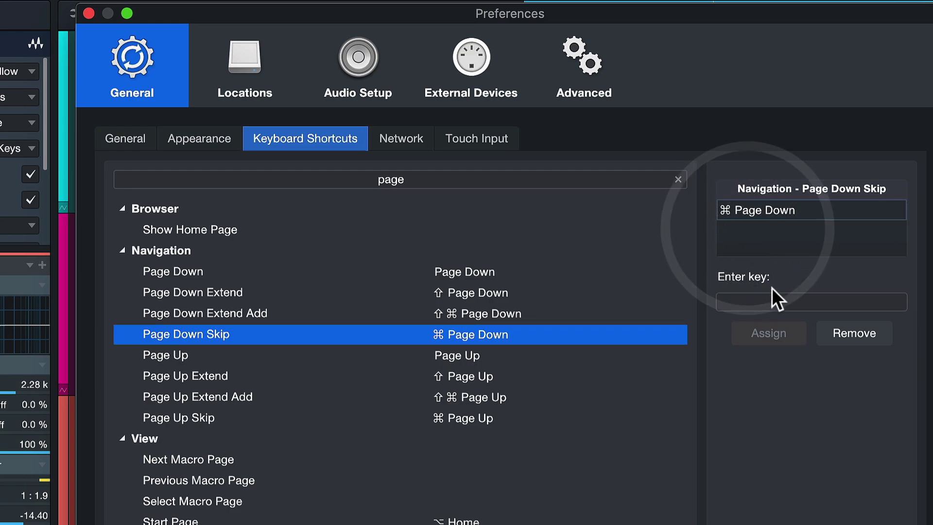
pyautogui.click(772, 301)
pyautogui.press('F15')
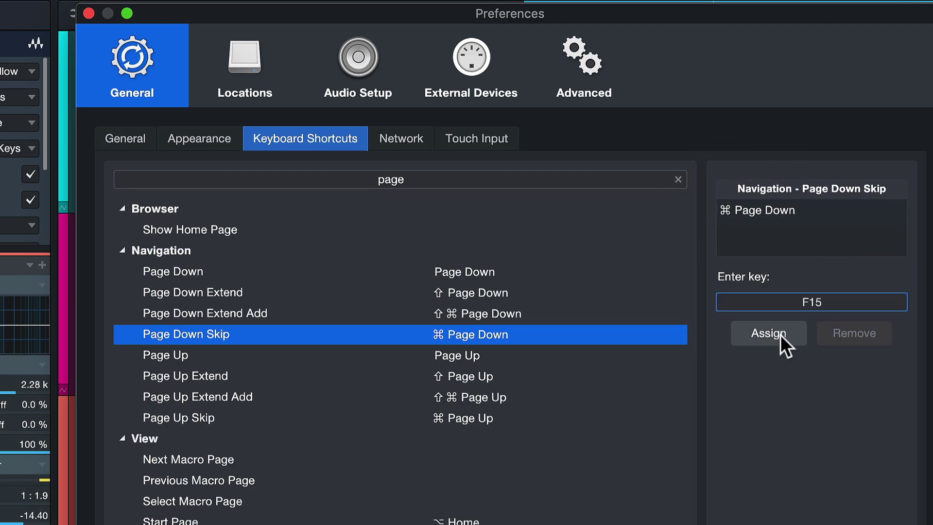
pyautogui.click(768, 333)
# Step: Search 'show chann' and assign F14 to Show Channel Editor
pyautogui.click(452, 175)
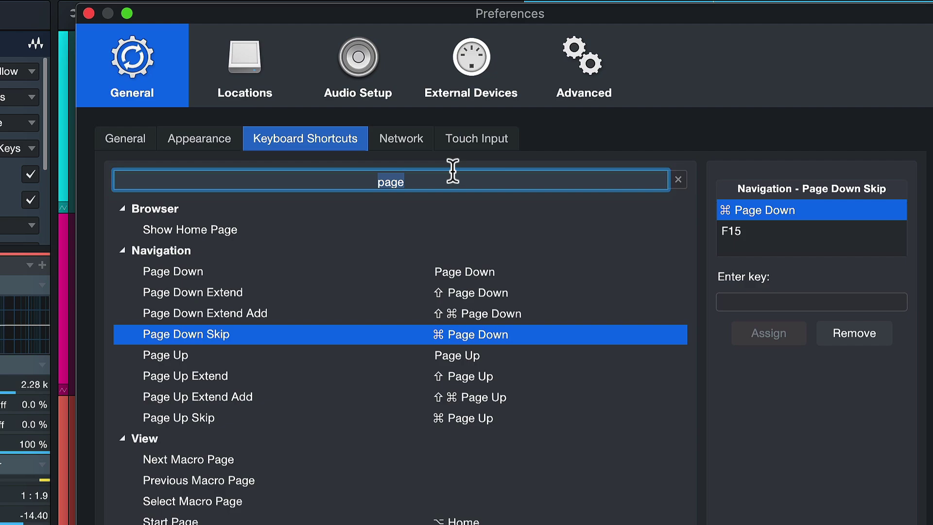
pyautogui.write('show chann')
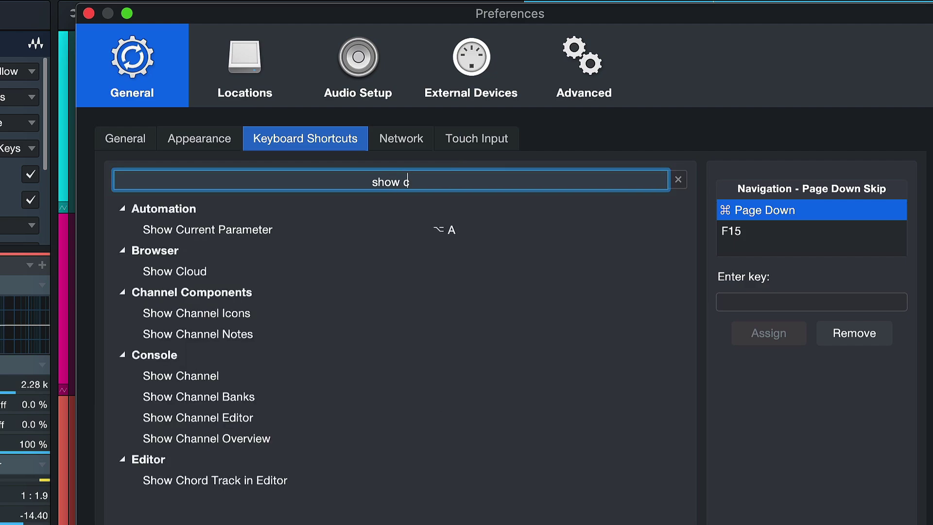
pyautogui.click(384, 333)
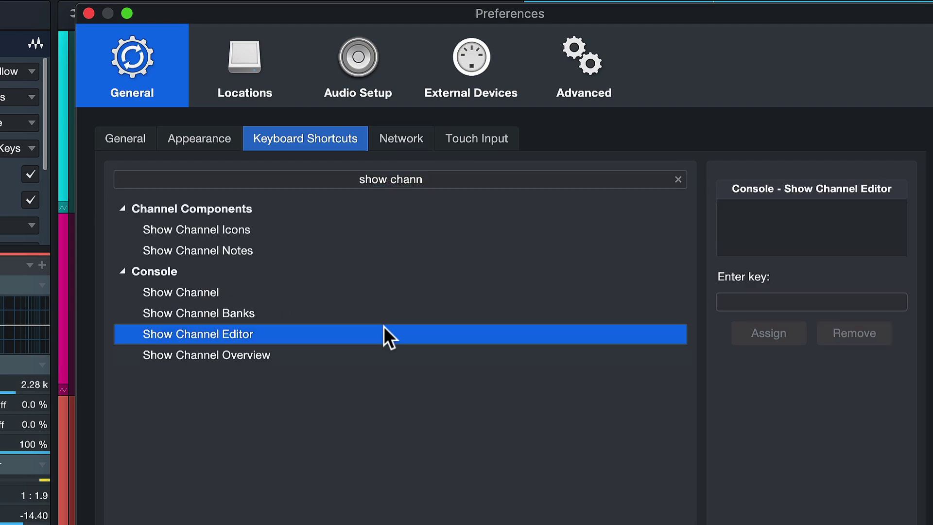
pyautogui.click(749, 294)
pyautogui.press('F14')
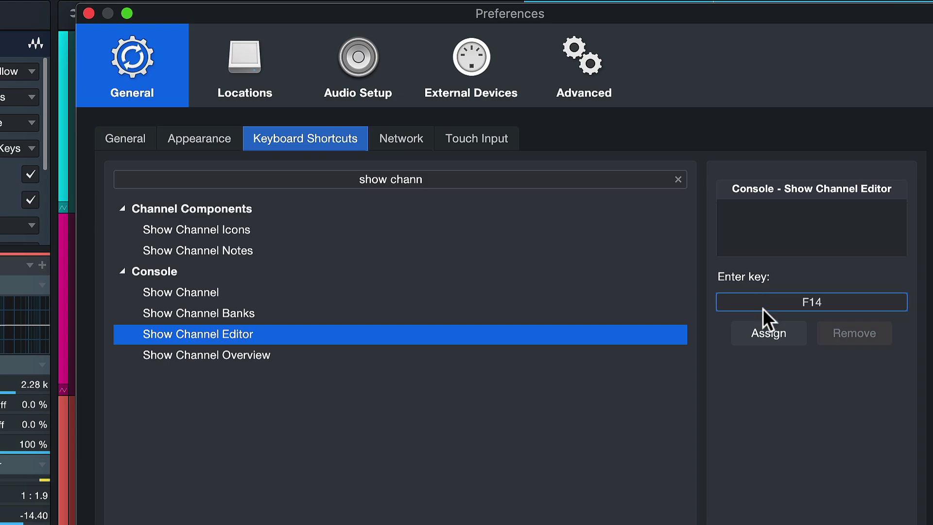
pyautogui.click(772, 333)
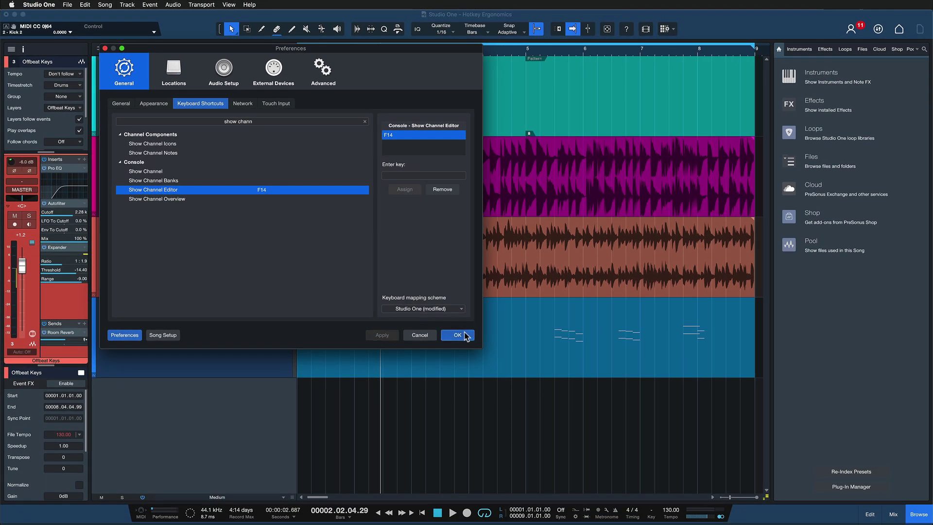
# Step: Close Preferences, select the Lead, Retro Bassline and Offbeat Keys tracks, and toggle the Inspector
pyautogui.click(466, 335)
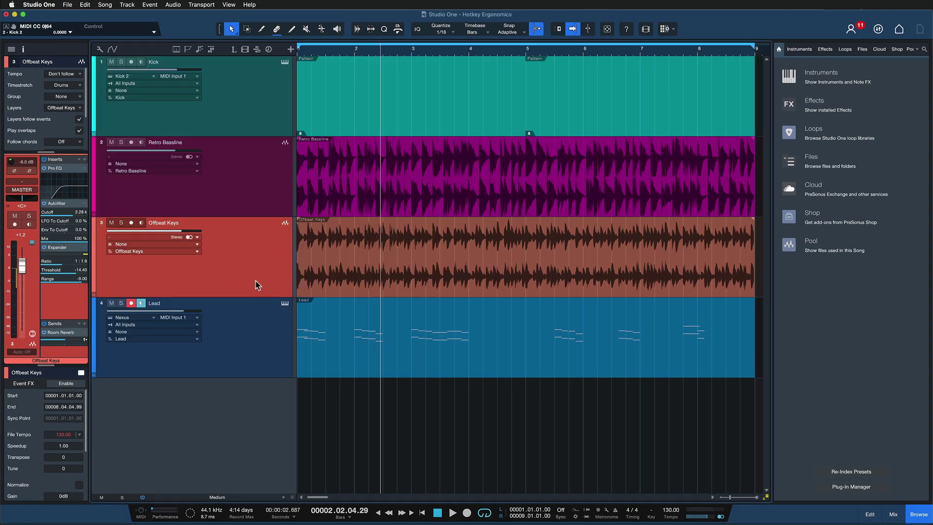
pyautogui.click(254, 323)
pyautogui.click(254, 209)
pyautogui.click(260, 277)
pyautogui.click(261, 189)
pyautogui.click(258, 257)
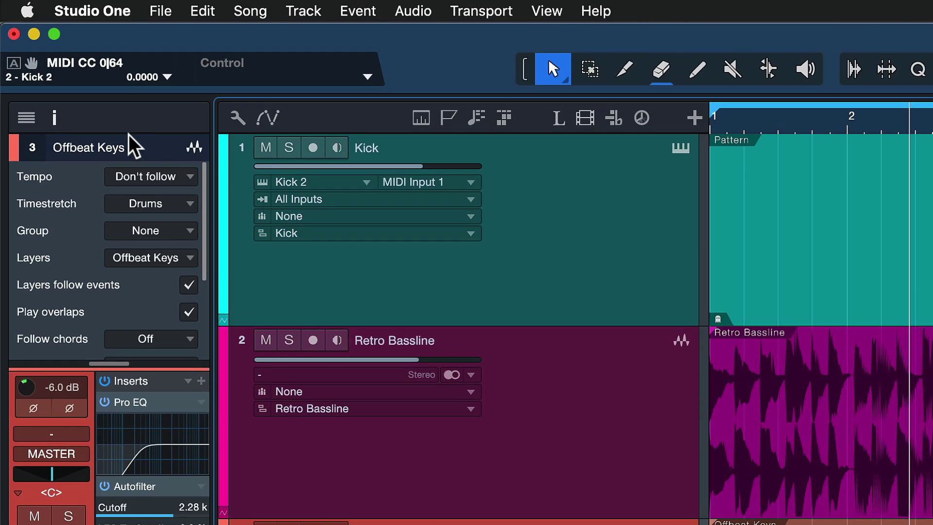
pyautogui.press('F4')
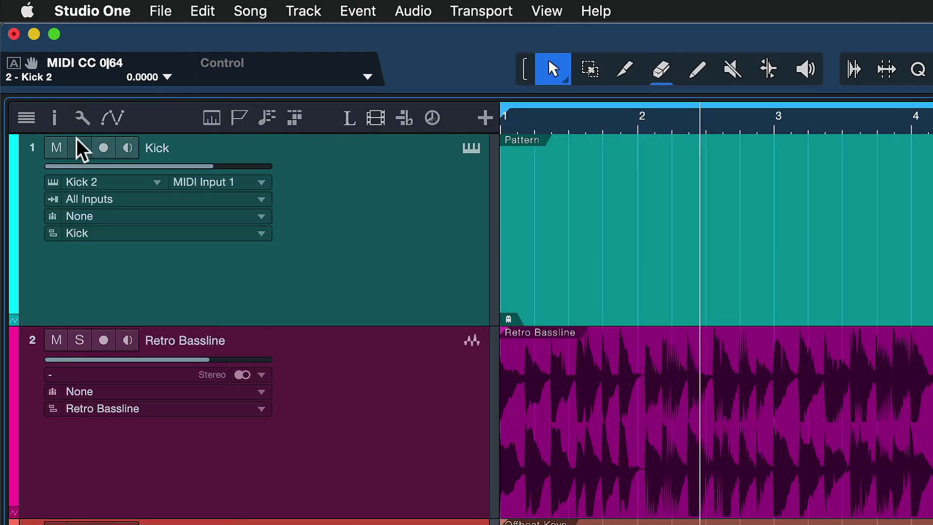
pyautogui.click(57, 130)
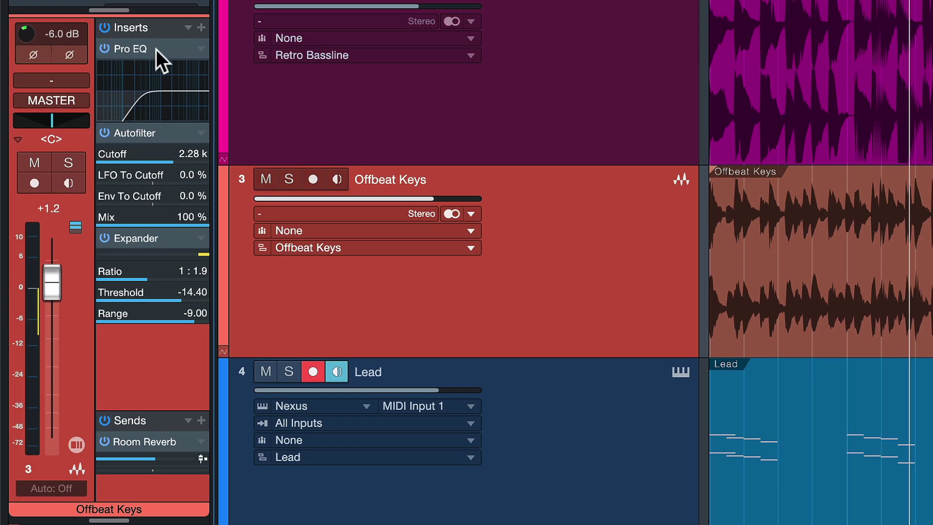
# Step: Browse the Offbeat Keys Pro EQ, Autofilter and Expander plug-in windows, then close them
pyautogui.click(156, 49)
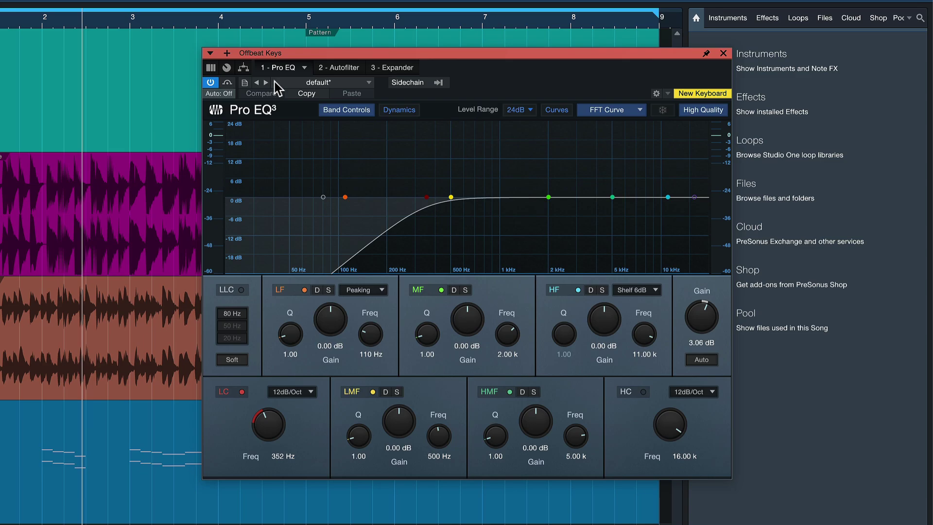
pyautogui.click(328, 68)
pyautogui.click(401, 65)
pyautogui.click(325, 69)
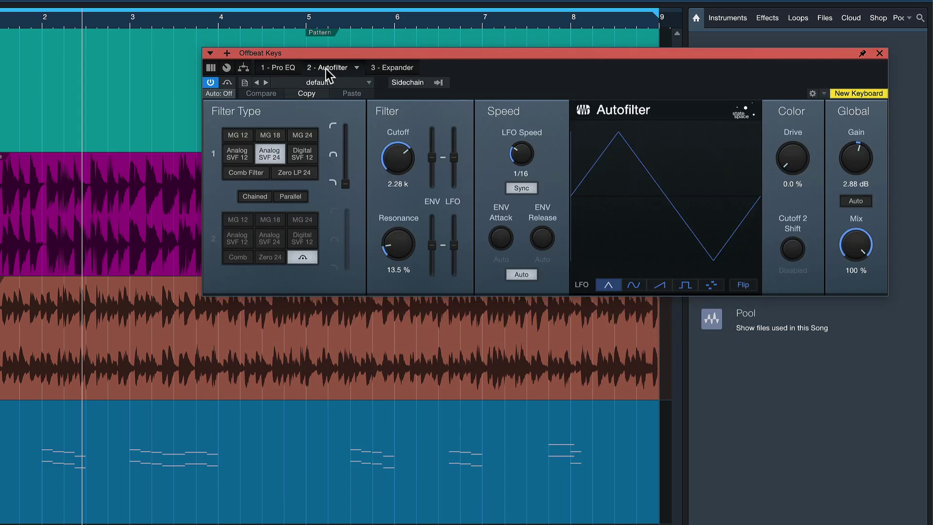
pyautogui.click(287, 71)
pyautogui.click(337, 69)
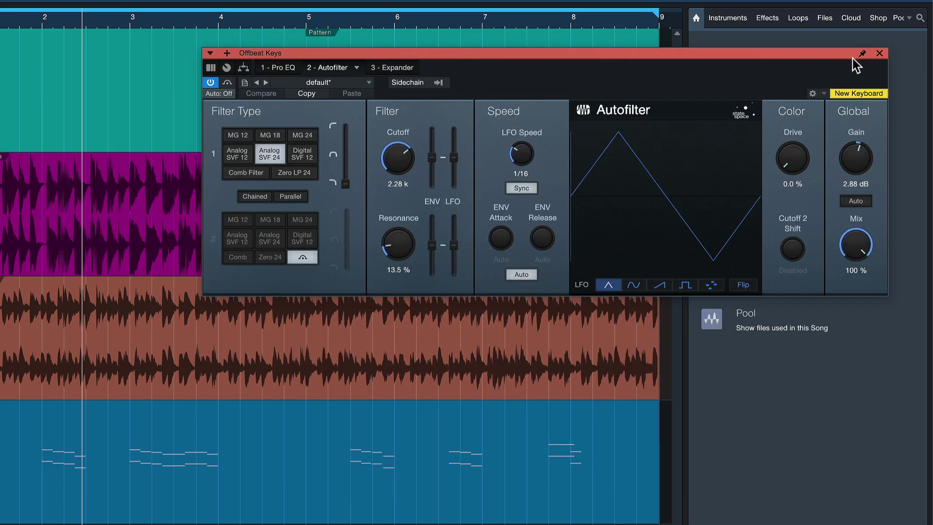
pyautogui.click(879, 53)
# Step: Open and close the Lead track's Pro EQ plug-in window
pyautogui.click(212, 280)
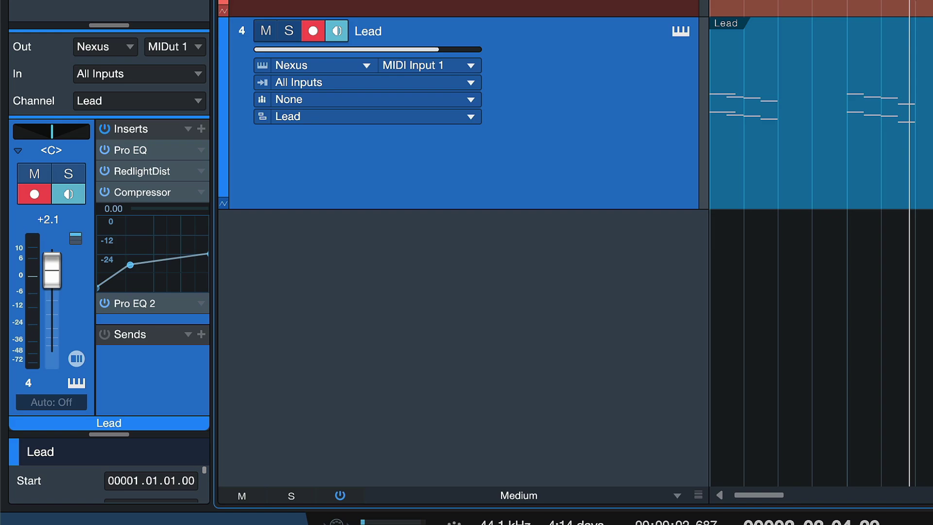
pyautogui.click(138, 150)
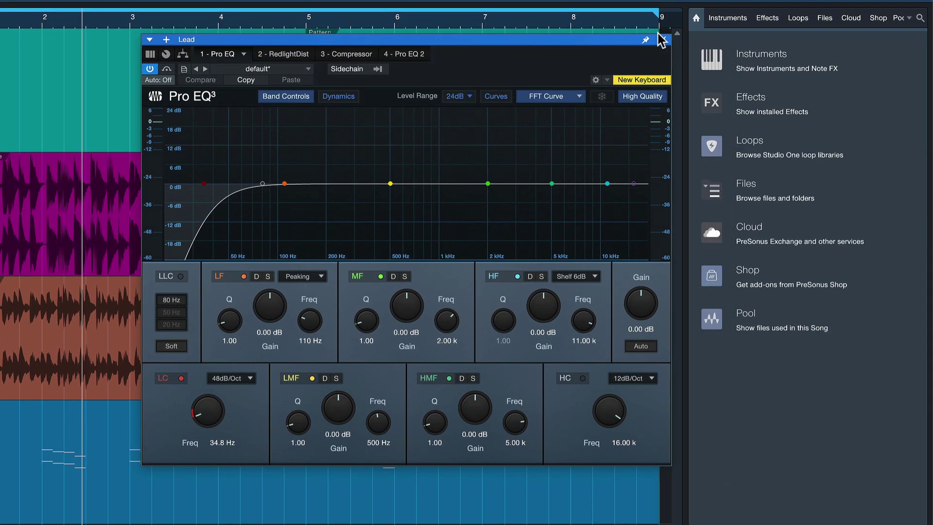
pyautogui.click(663, 40)
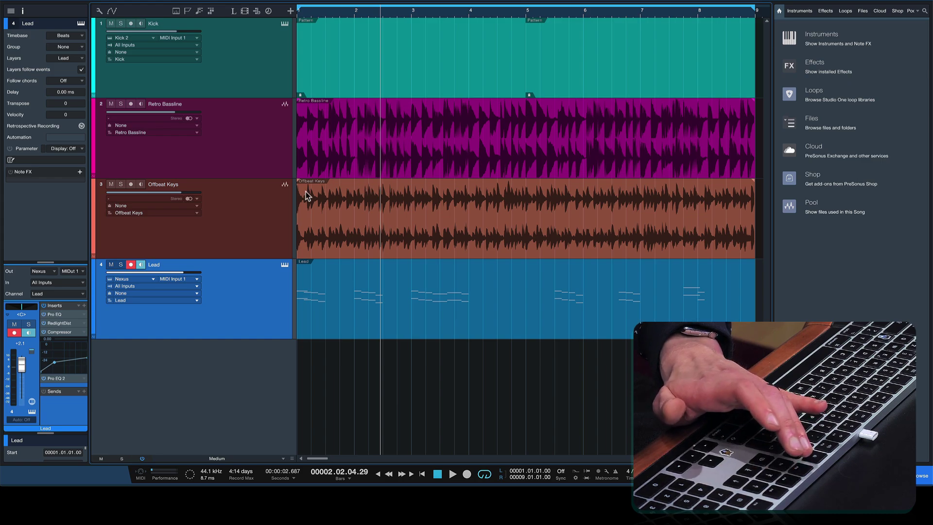
# Step: Open the Retro Bassline channel editor with Shift+E, step through its plug-ins, and close it
pyautogui.click(278, 158)
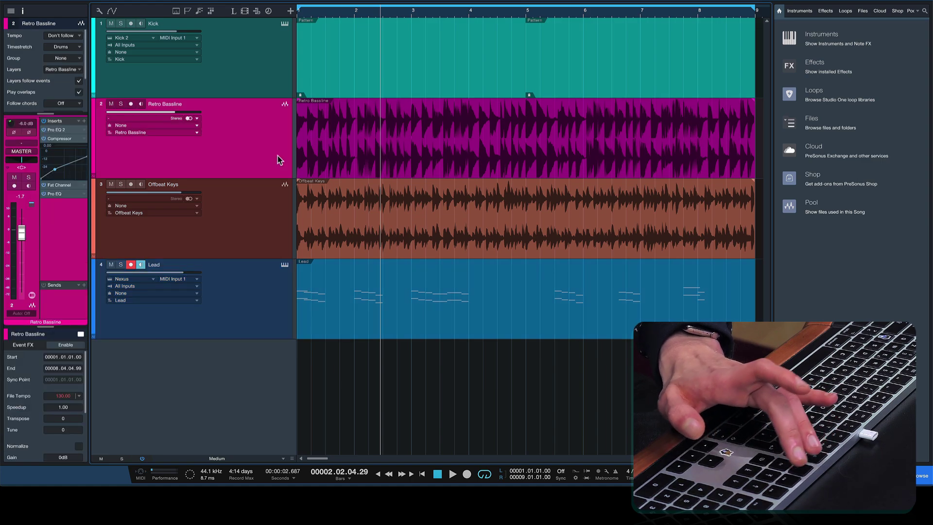
pyautogui.hotkey('shift', 'e')
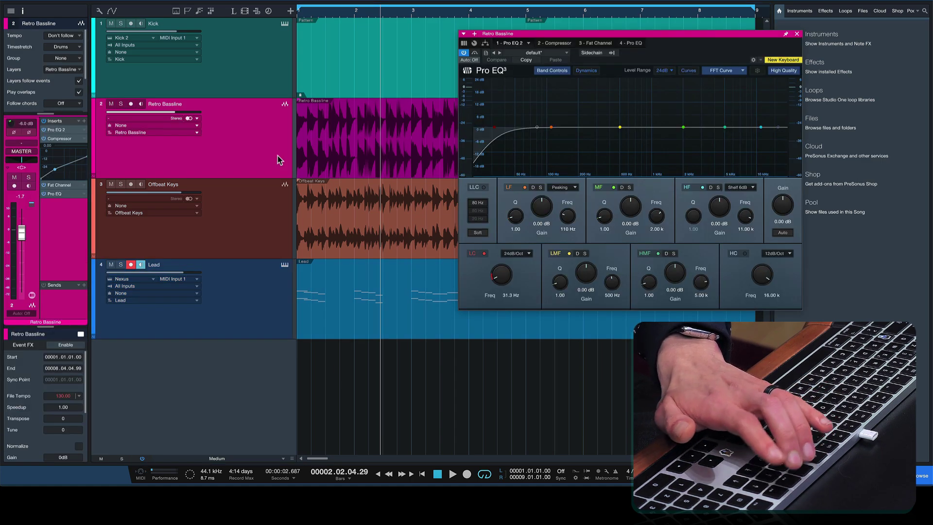
pyautogui.press('Right')
pyautogui.press('Right')
pyautogui.press('Right')
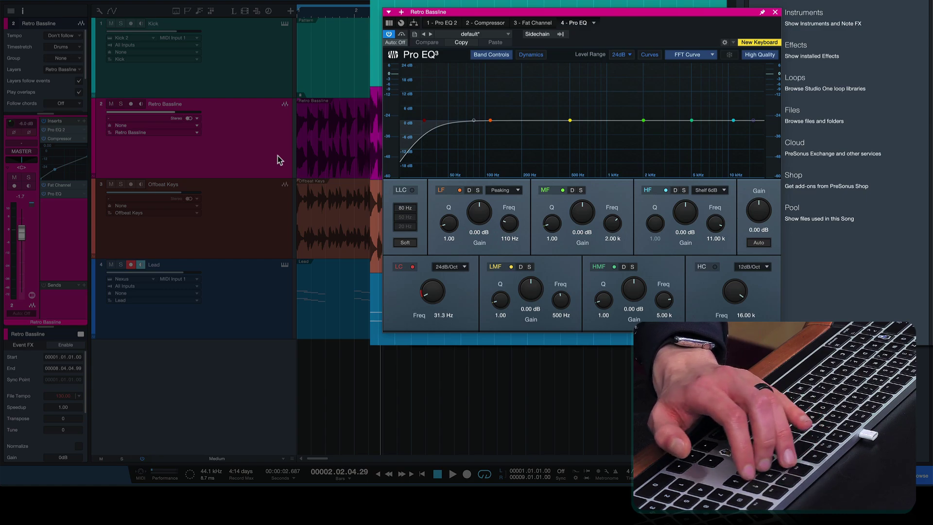
pyautogui.press('Left')
pyautogui.press('Left')
pyautogui.press('Left')
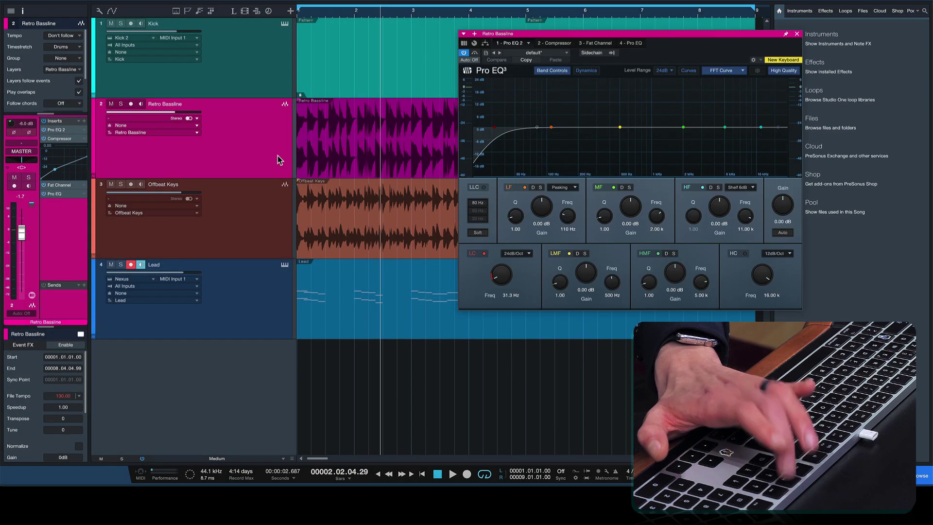
pyautogui.press('F11')
# Step: Open the Offbeat Keys and Lead channel editors with F11 and step to their next plug-ins
pyautogui.click(231, 195)
pyautogui.press('F11')
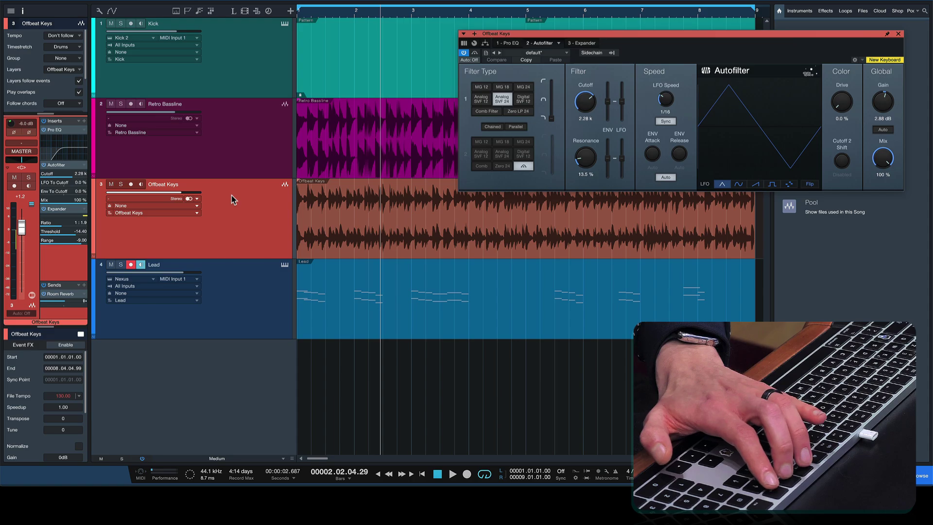
pyautogui.press('Right')
pyautogui.press('F11')
pyautogui.press('Down')
pyautogui.press('F11')
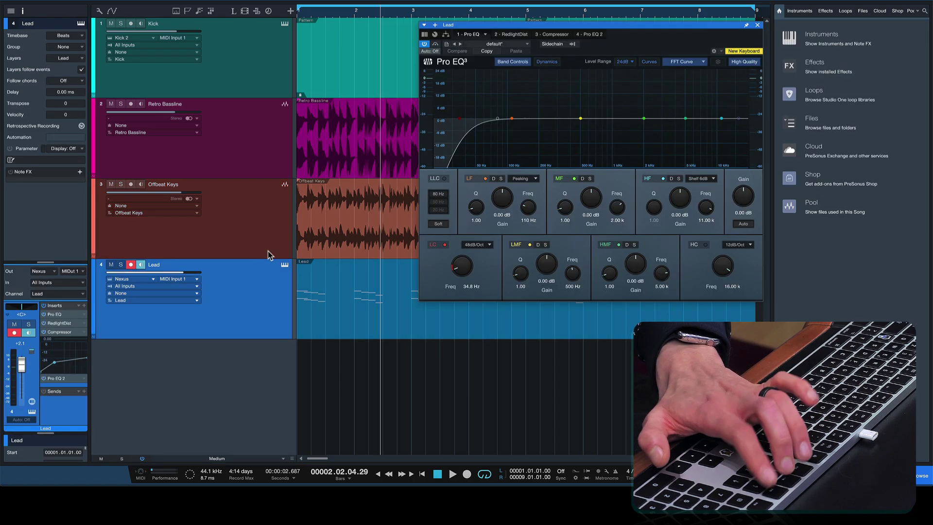
pyautogui.press('Right')
# Step: Step through the Kick and Offbeat Keys plug-in editors with the arrow keys
pyautogui.press('Right')
pyautogui.press('Right')
pyautogui.click(220, 89)
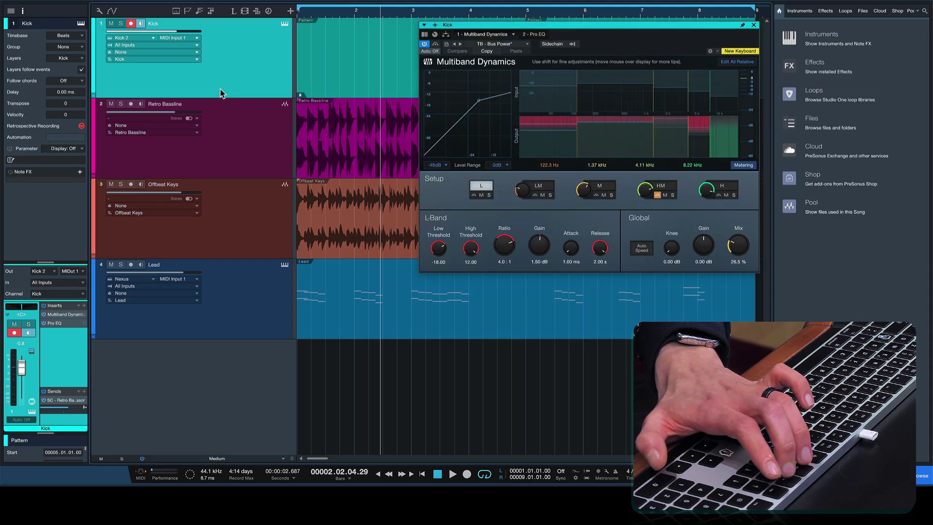
pyautogui.press('Right')
pyautogui.press('Left')
pyautogui.click(255, 184)
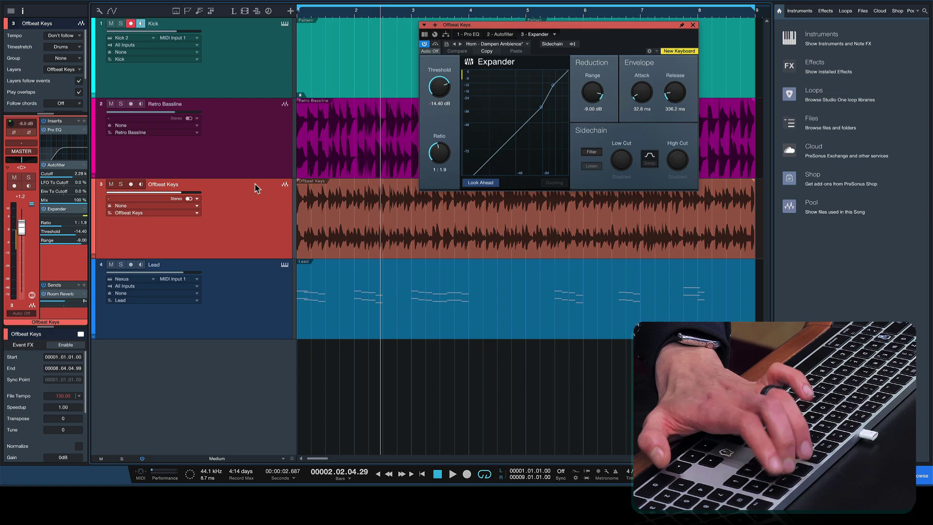
pyautogui.press('Left')
pyautogui.press('Left')
pyautogui.press('Left')
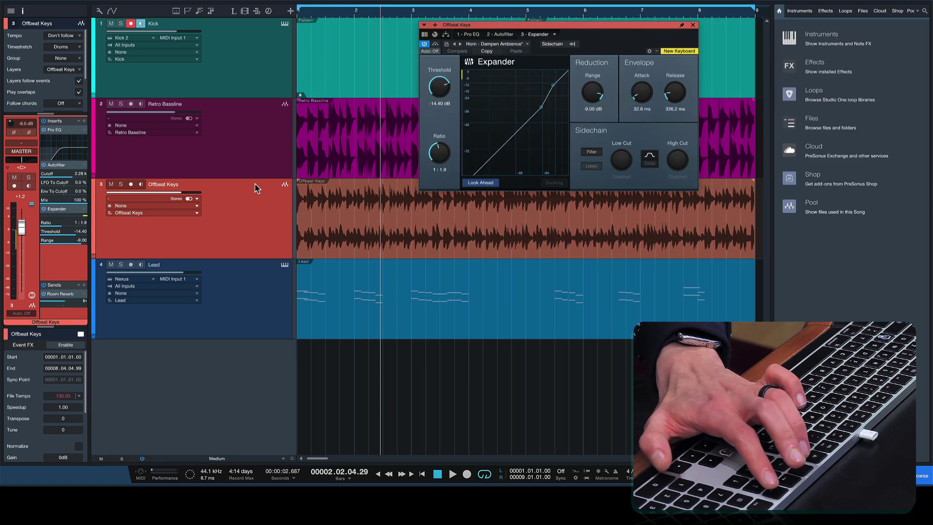
pyautogui.press('Right')
# Step: Cycle through the Lead channel's plug-ins and close its editor
pyautogui.click(226, 292)
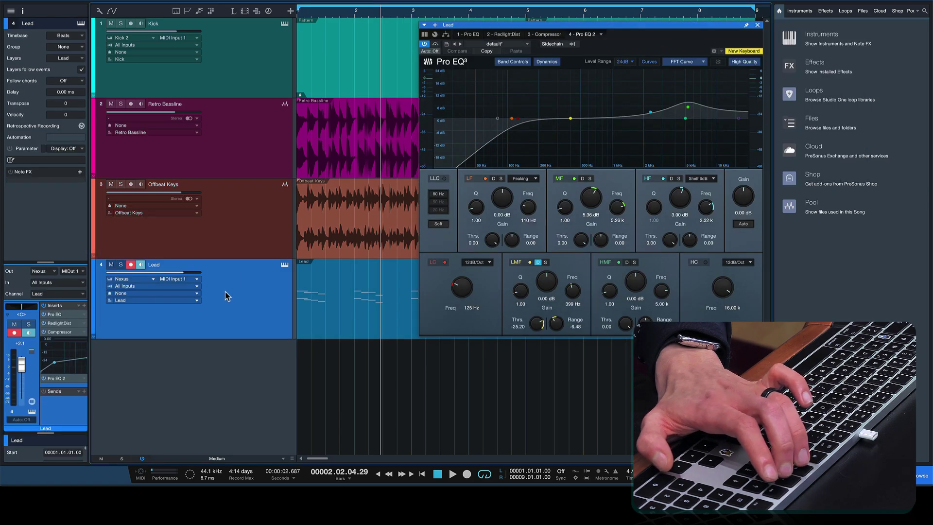
pyautogui.press('Left')
pyautogui.press('Left')
pyautogui.press('Left')
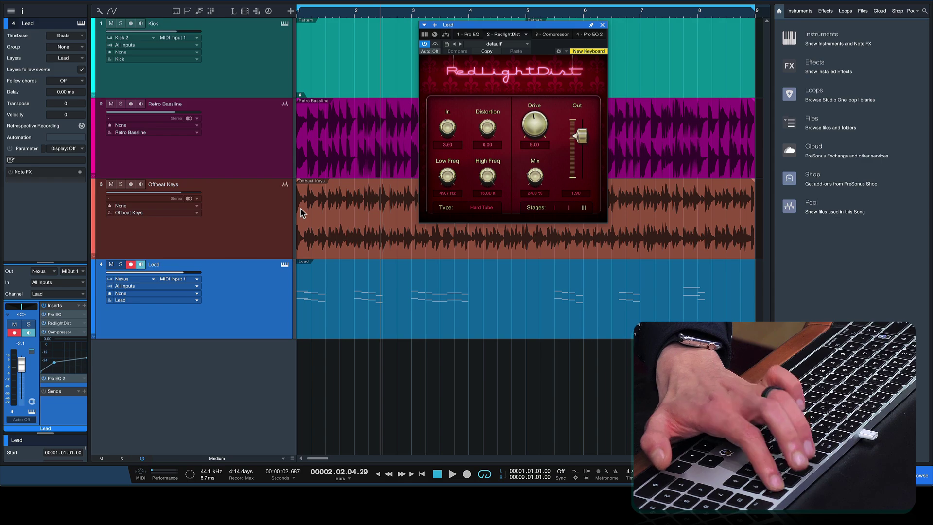
pyautogui.press('Left')
pyautogui.press('Right')
pyautogui.press('F11')
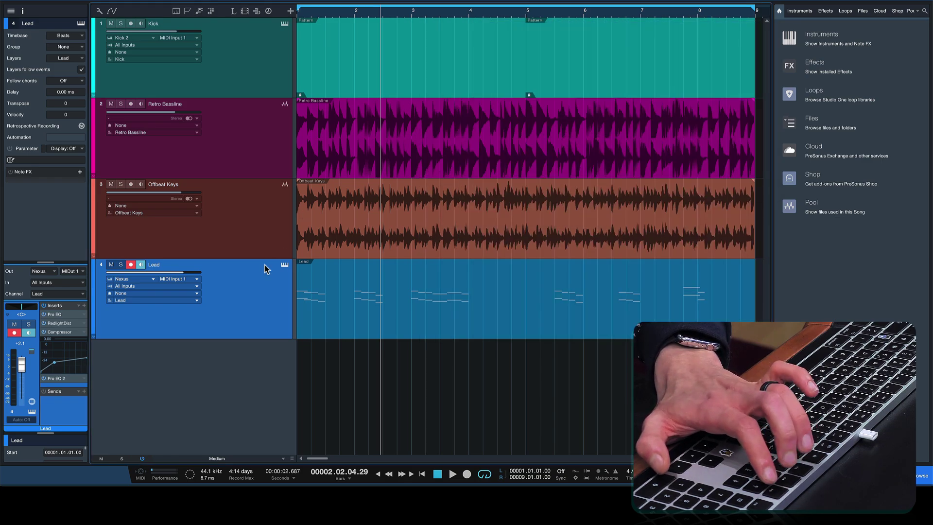
# Step: Reopen the Lead editor, step between its plug-ins, then switch to the Offbeat Keys editor
pyautogui.press('F11')
pyautogui.press('Left')
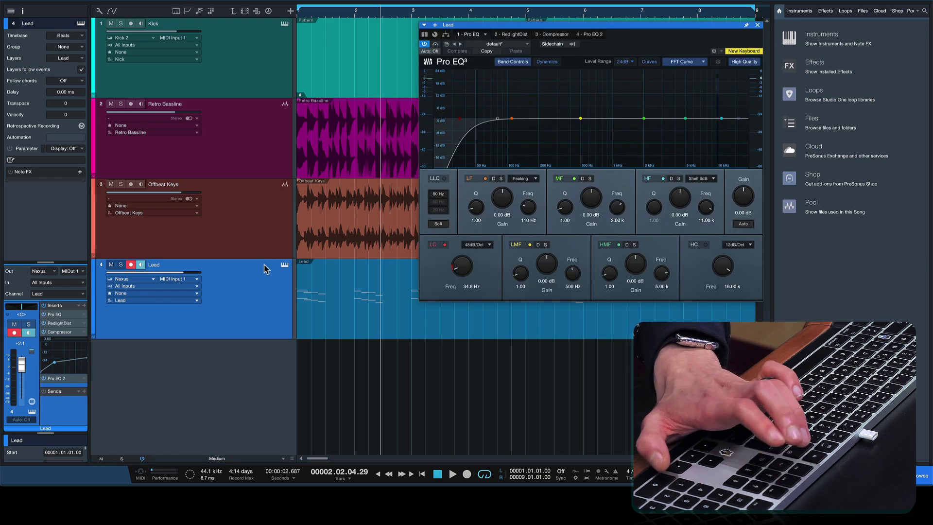
pyautogui.press('Right')
pyautogui.press('Left')
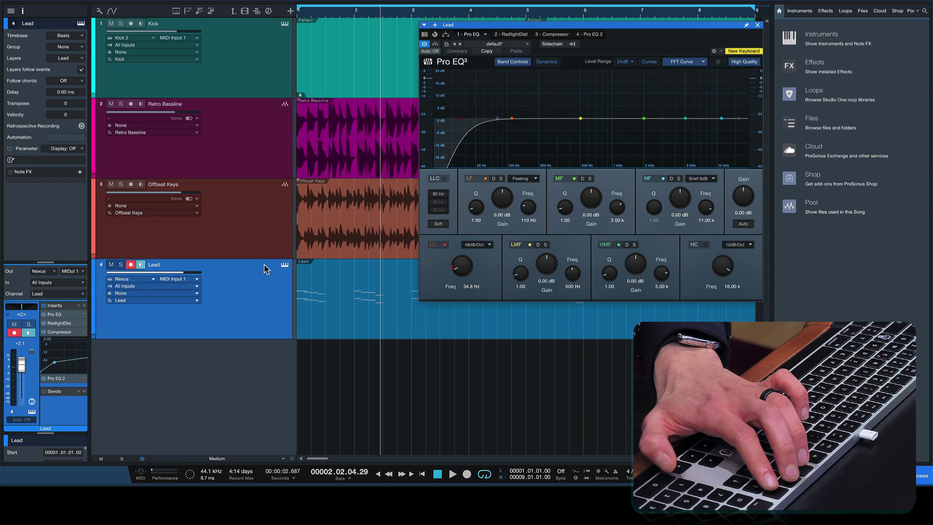
pyautogui.press('Right')
pyautogui.press('Right')
pyautogui.press('Right')
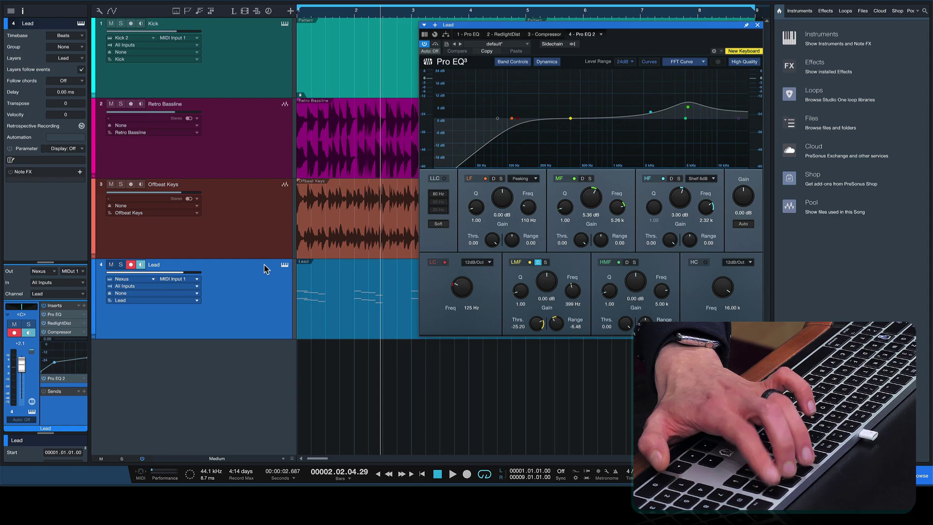
pyautogui.press('F11')
pyautogui.press('Up')
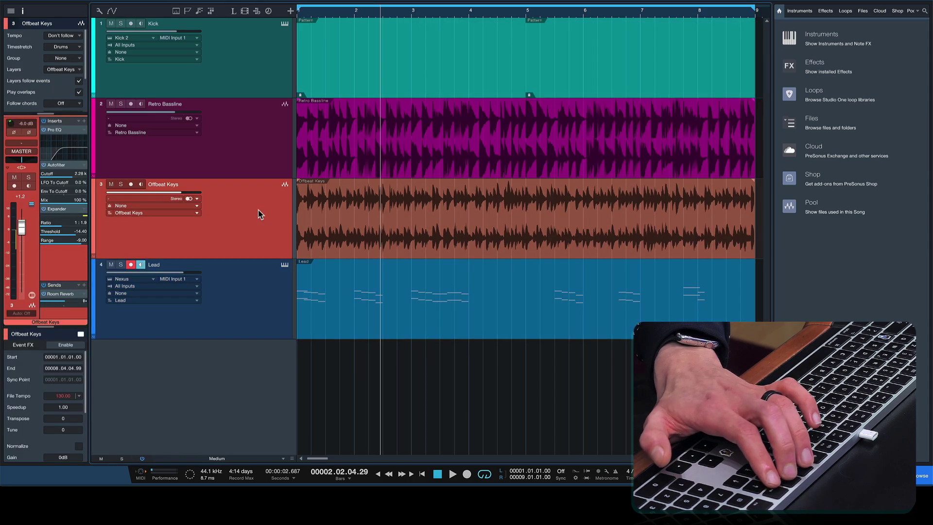
pyautogui.press('F11')
pyautogui.press('F11')
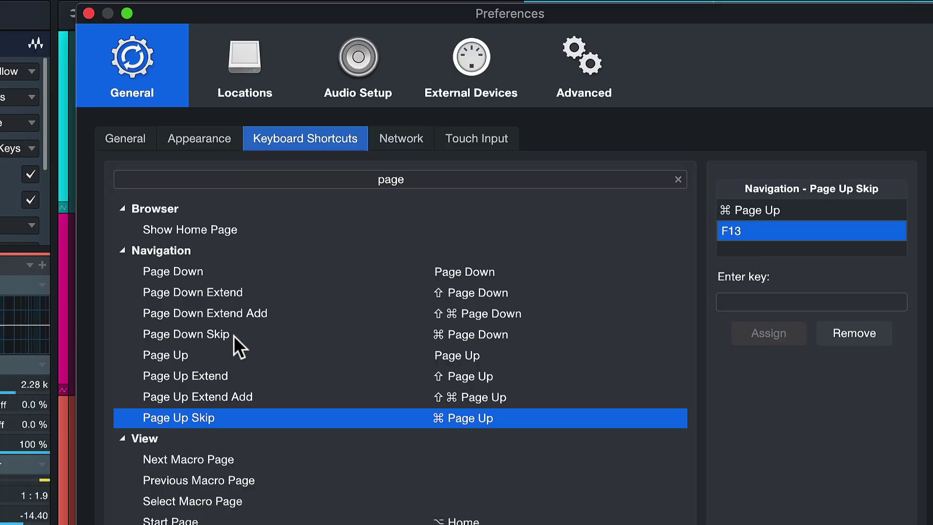
# Step: Check the Page Down Skip shortcuts and clear the shortcut selection
pyautogui.click(233, 335)
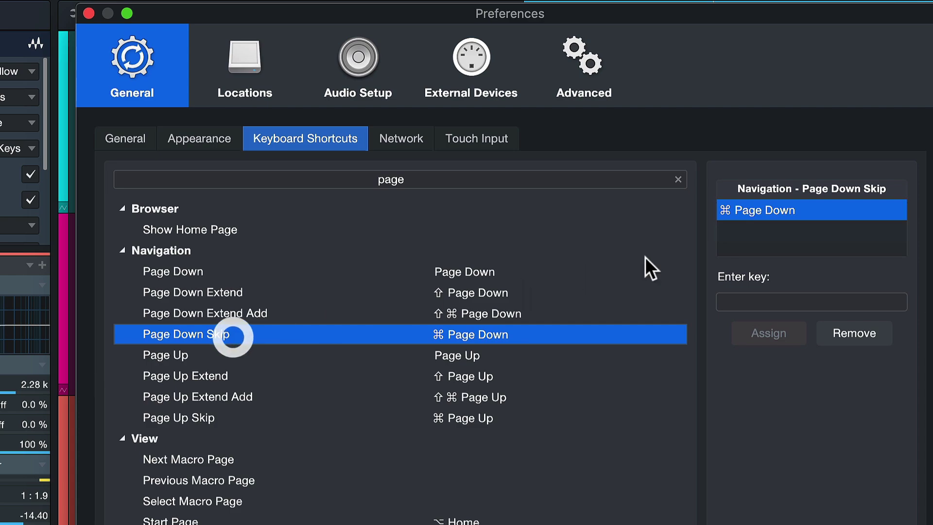
pyautogui.click(747, 227)
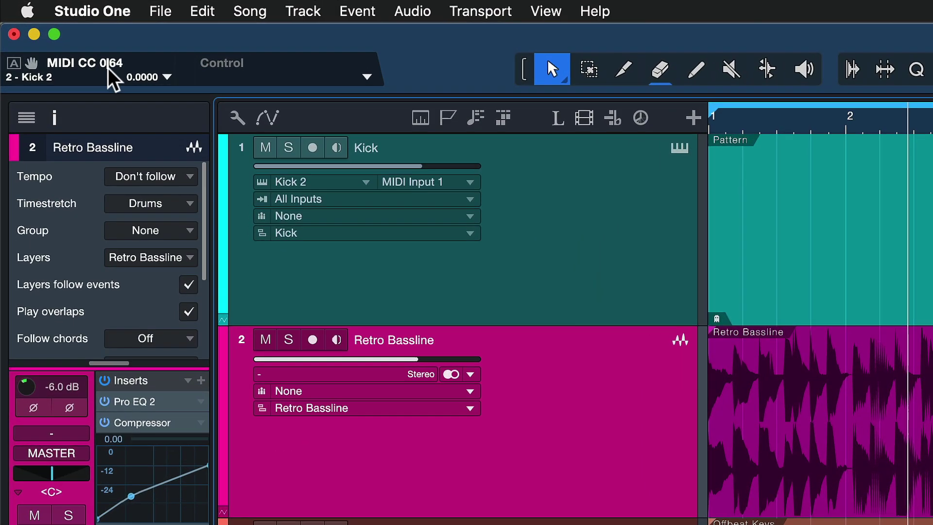
# Step: Open Keyboard Shortcuts and enter H, J and K to see their existing assignments
pyautogui.click(92, 11)
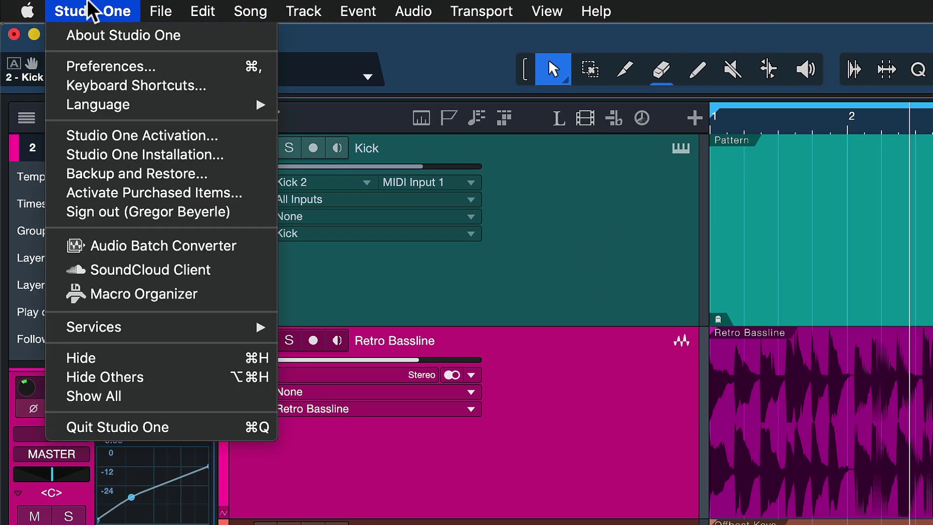
pyautogui.click(99, 88)
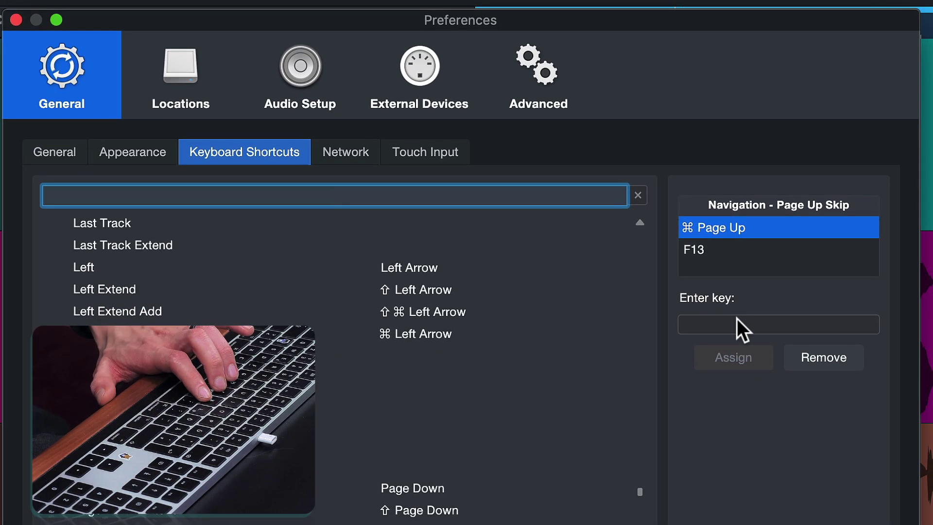
pyautogui.click(736, 319)
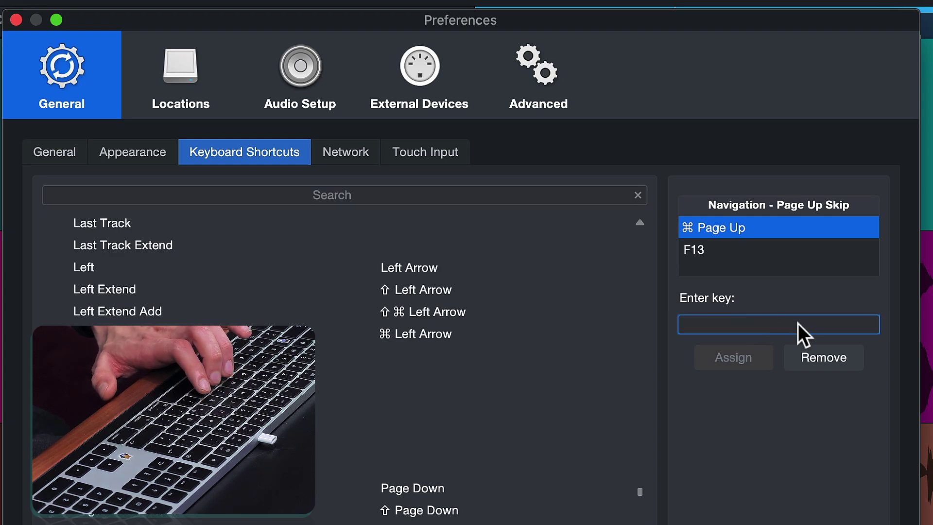
pyautogui.press('h')
pyautogui.press('j')
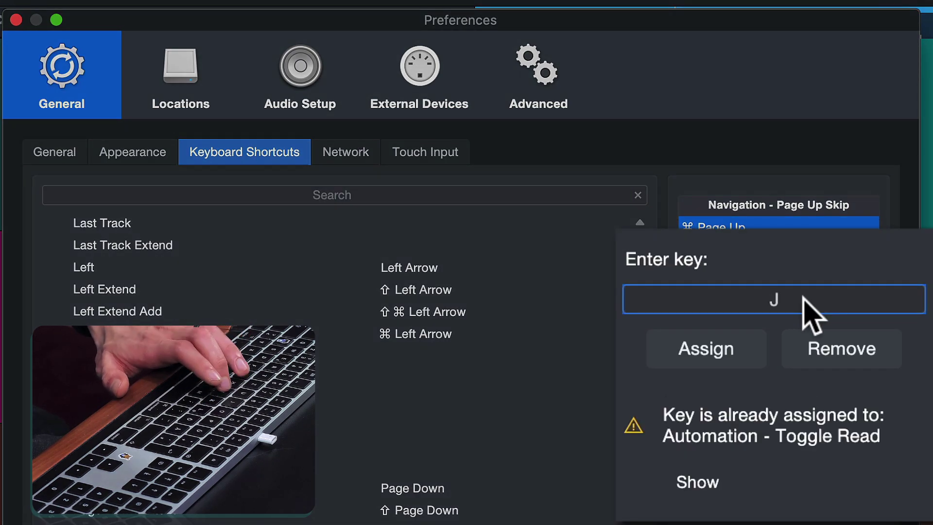
pyautogui.press('k')
# Step: Compare the conflicts of H, J and K, leaving H flagged against Automation - Next Parameter
pyautogui.press('h')
pyautogui.press('k')
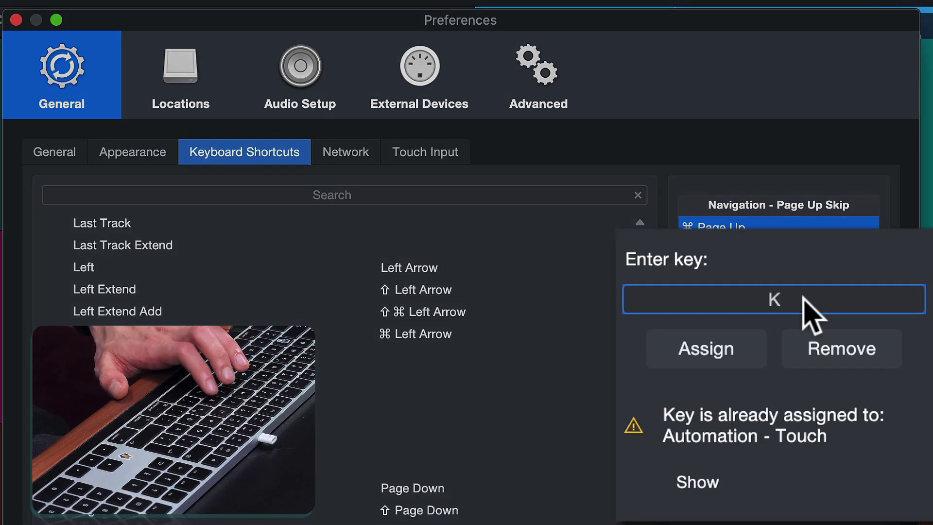
pyautogui.press('j')
pyautogui.press('h')
pyautogui.press('k')
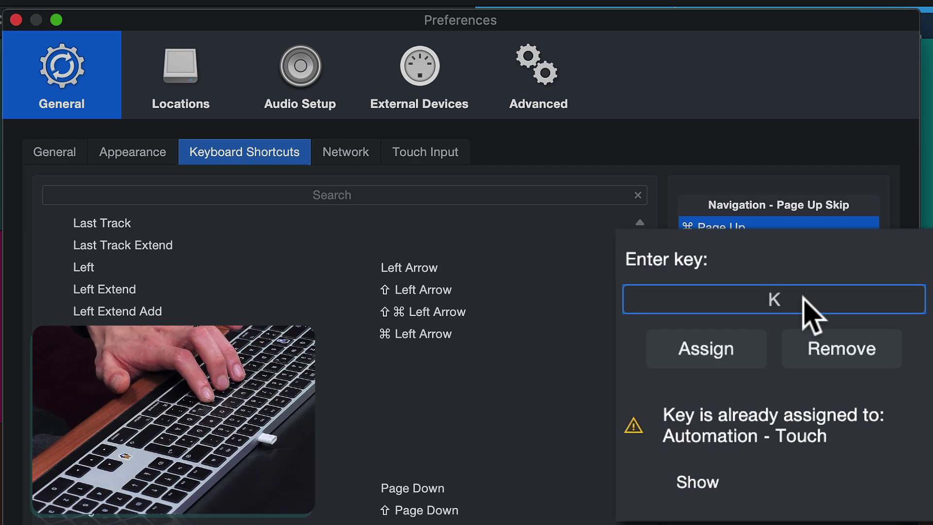
pyautogui.press('h')
pyautogui.press('k')
pyautogui.press('h')
pyautogui.press('j')
pyautogui.press('h')
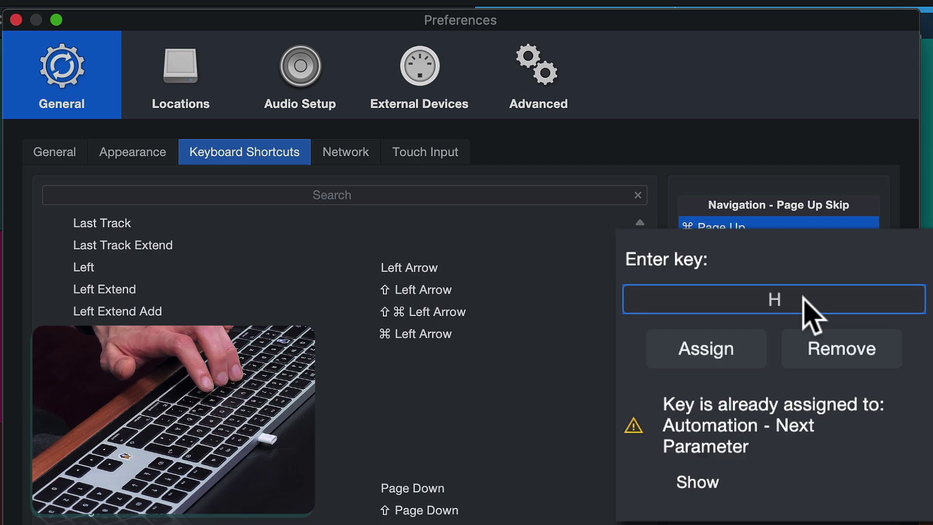
pyautogui.press('j')
pyautogui.press('k')
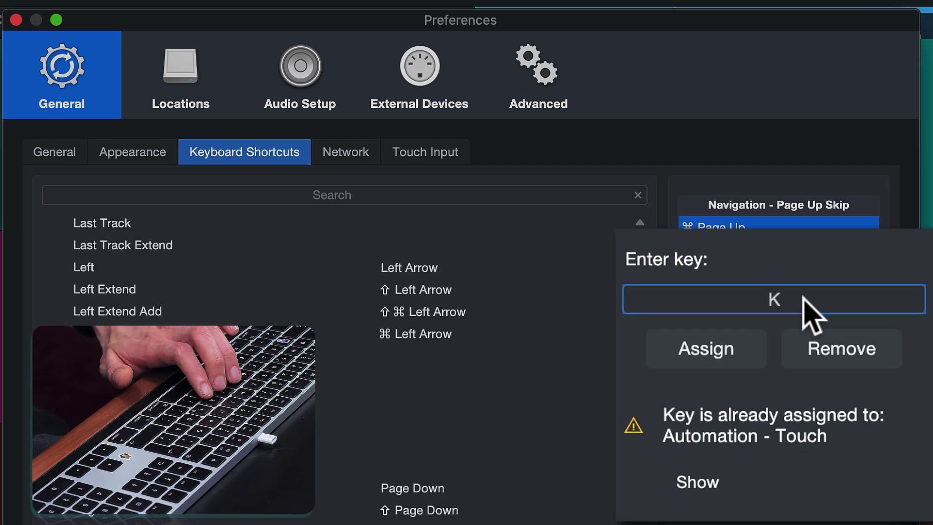
pyautogui.press('h')
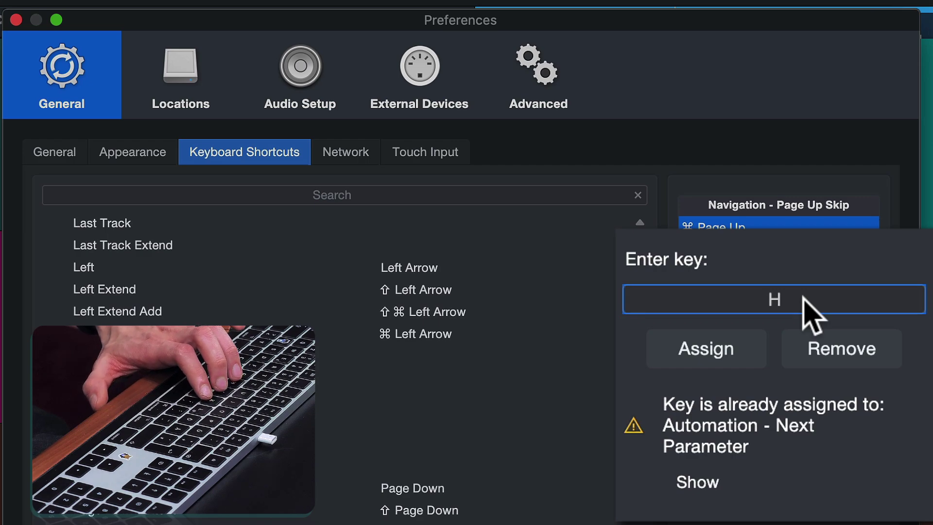
pyautogui.press('j')
pyautogui.press('k')
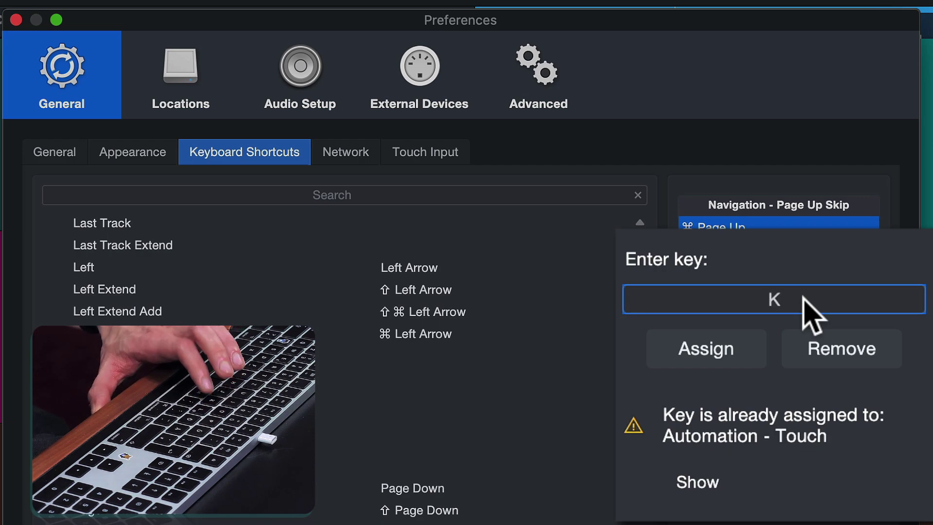
pyautogui.press('j')
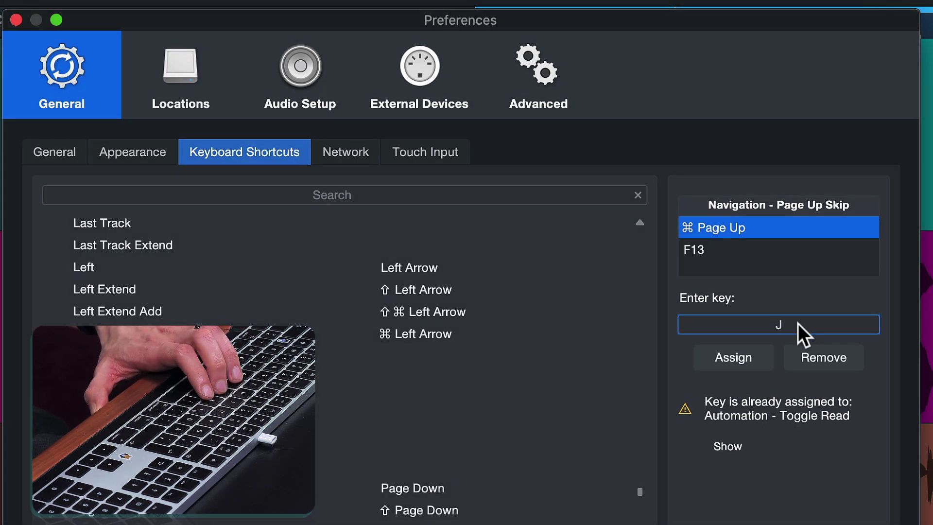
pyautogui.press('h')
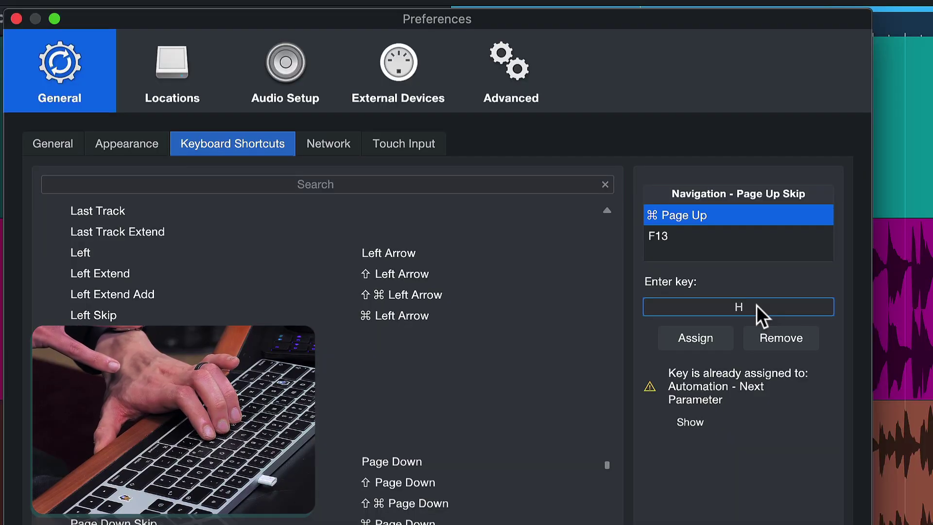
pyautogui.press('k')
pyautogui.press('h')
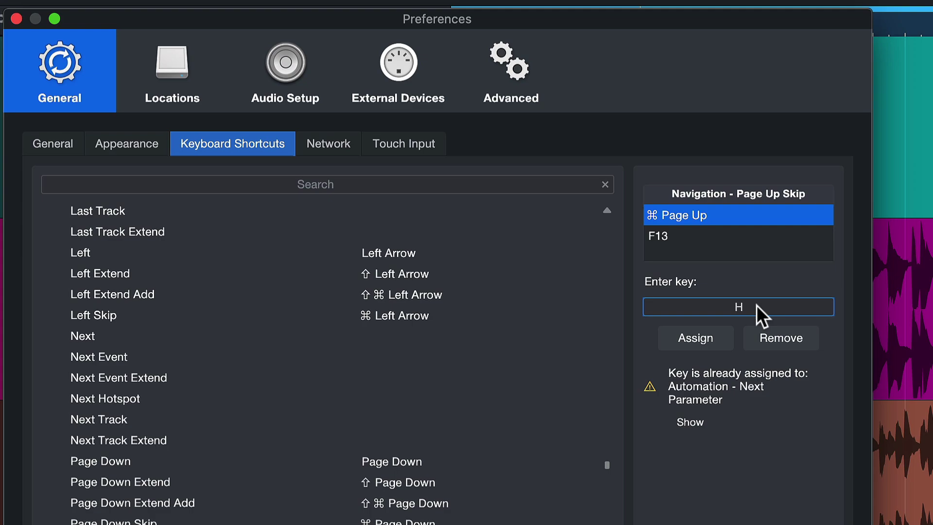
pyautogui.press('k')
pyautogui.press('h')
pyautogui.press('k')
pyautogui.press('h')
pyautogui.press('k')
pyautogui.press('h')
# Step: Search 'hotspot' and assign K to Next Hotspot
pyautogui.click(382, 182)
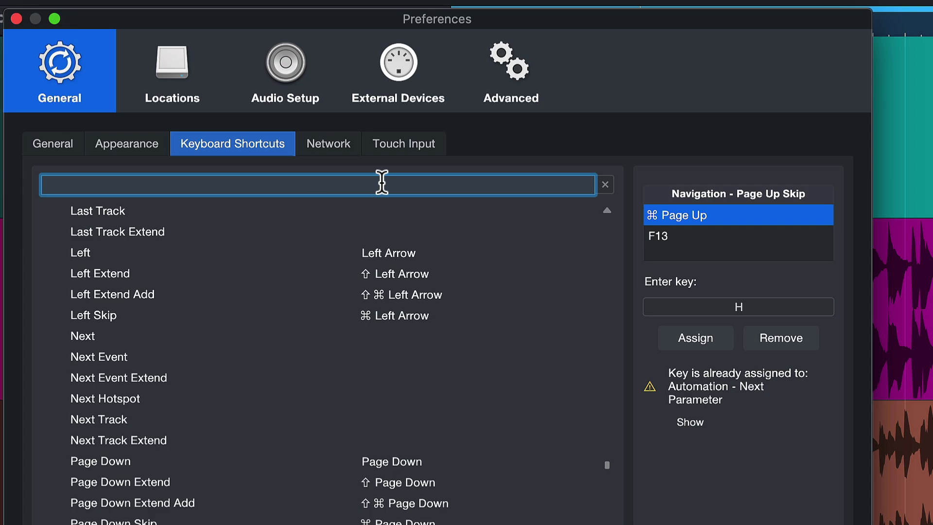
pyautogui.write('hotspot')
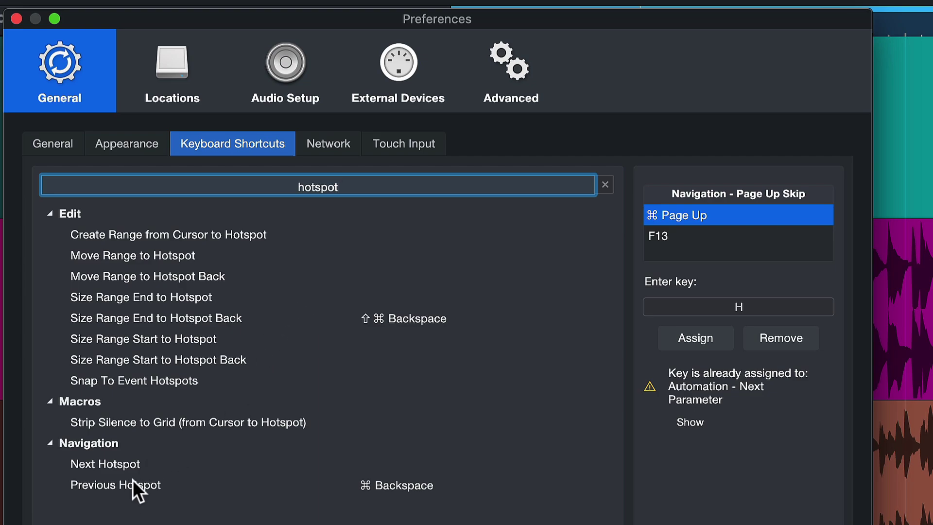
pyautogui.click(121, 464)
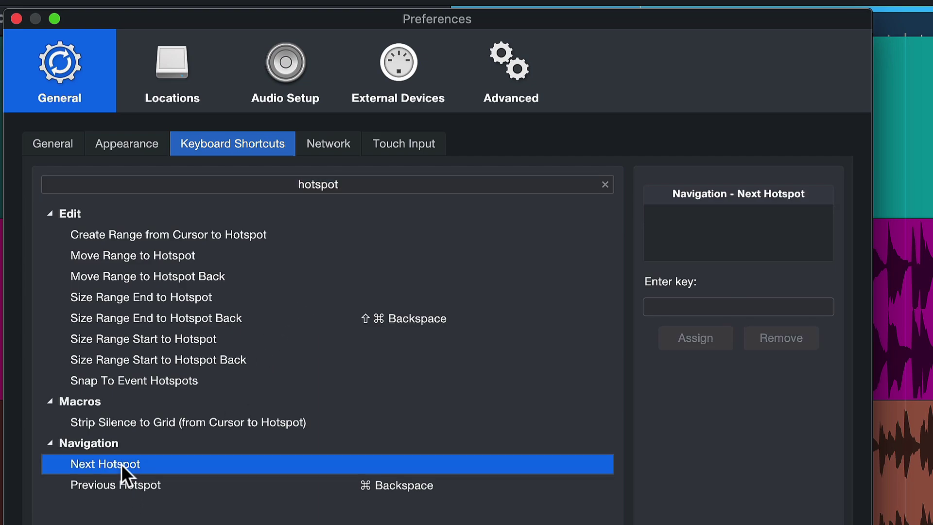
pyautogui.click(115, 476)
pyautogui.click(129, 464)
pyautogui.click(736, 305)
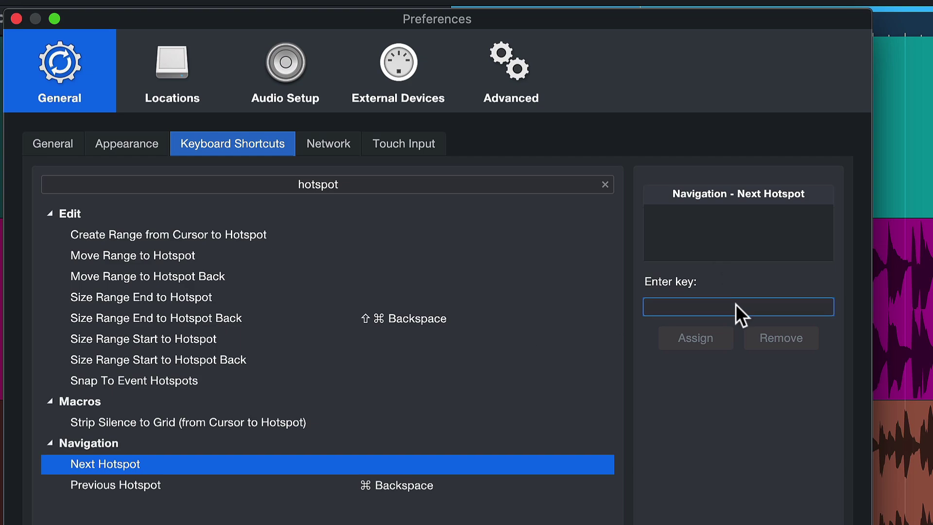
pyautogui.press('k')
pyautogui.click(695, 336)
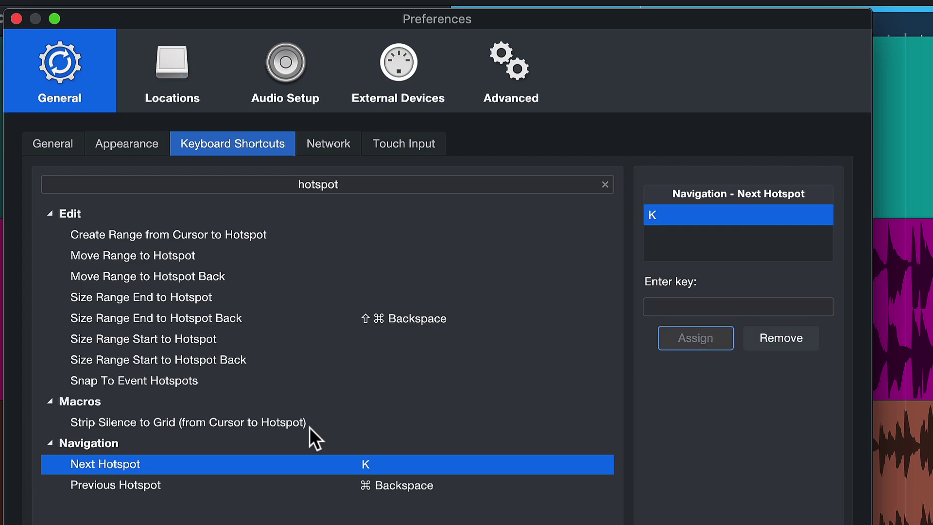
# Step: Add H as the Previous Hotspot shortcut
pyautogui.click(180, 485)
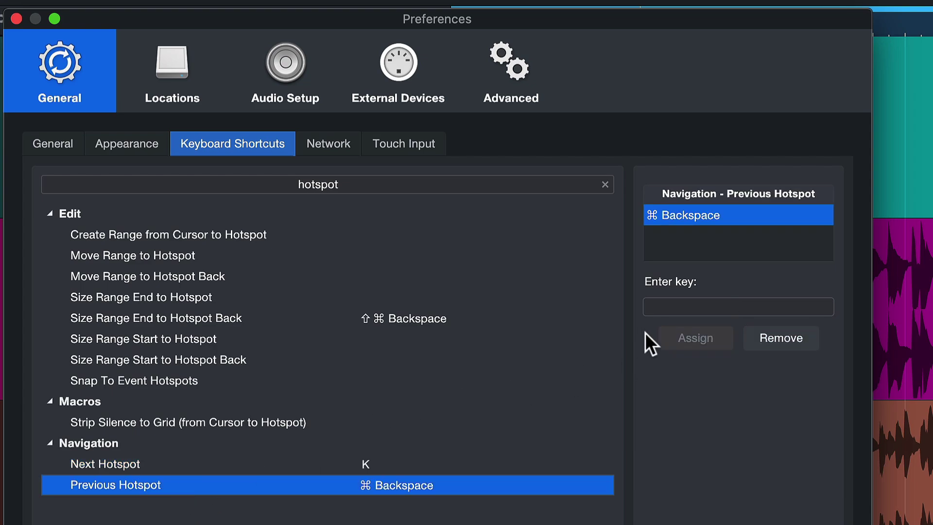
pyautogui.click(689, 299)
pyautogui.press('h')
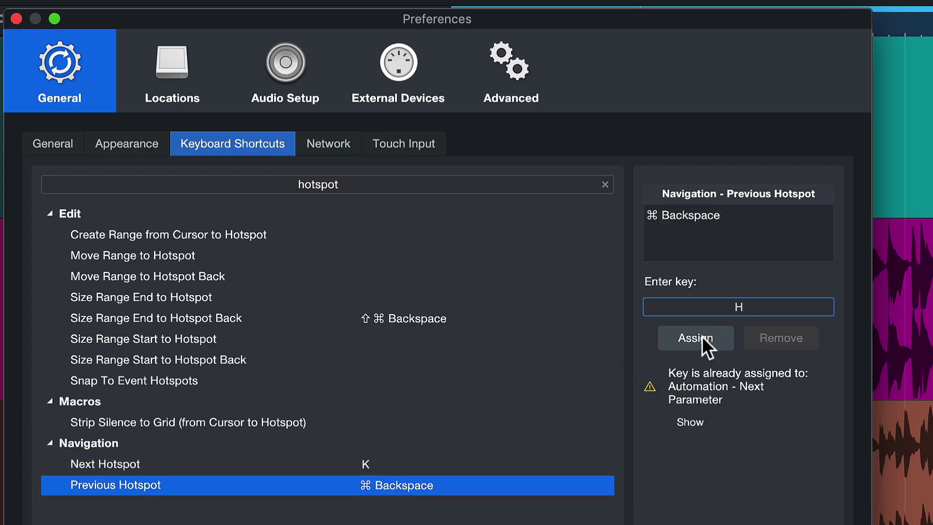
pyautogui.click(699, 339)
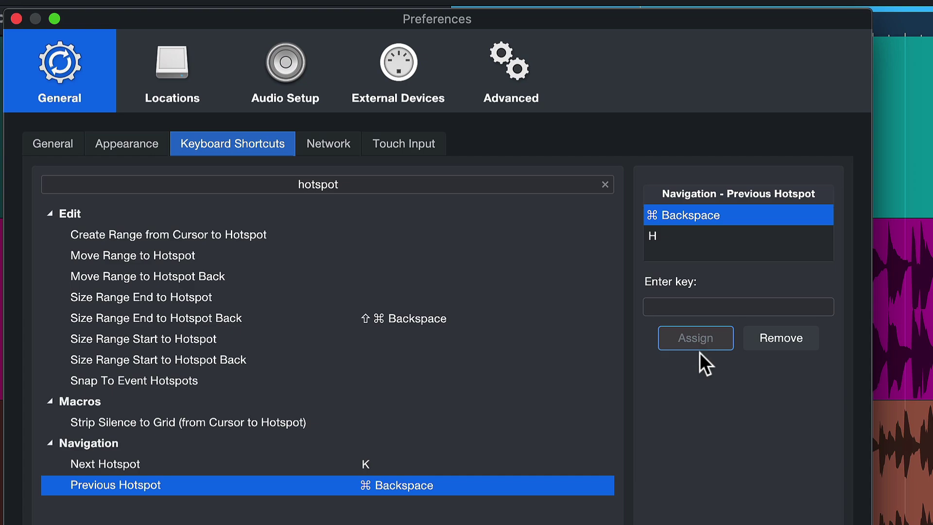
# Step: Search 'split' and add J as a shortcut for the Edit Split command
pyautogui.doubleClick(394, 181)
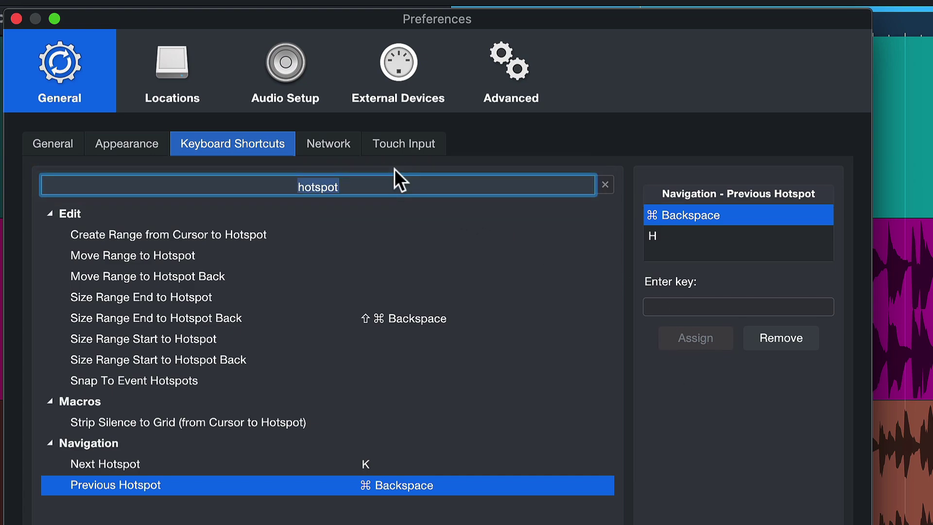
pyautogui.write('split')
pyautogui.click(559, 276)
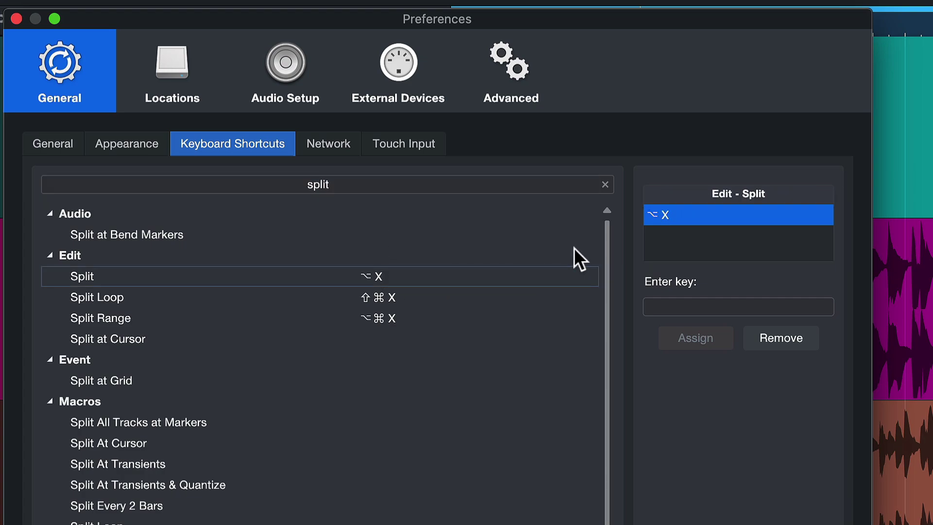
pyautogui.click(747, 307)
pyautogui.press('j')
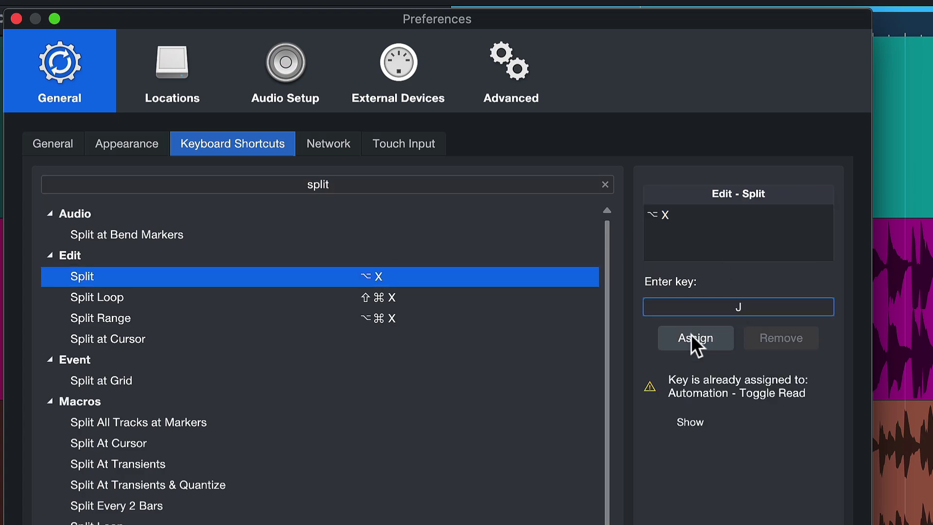
pyautogui.click(692, 337)
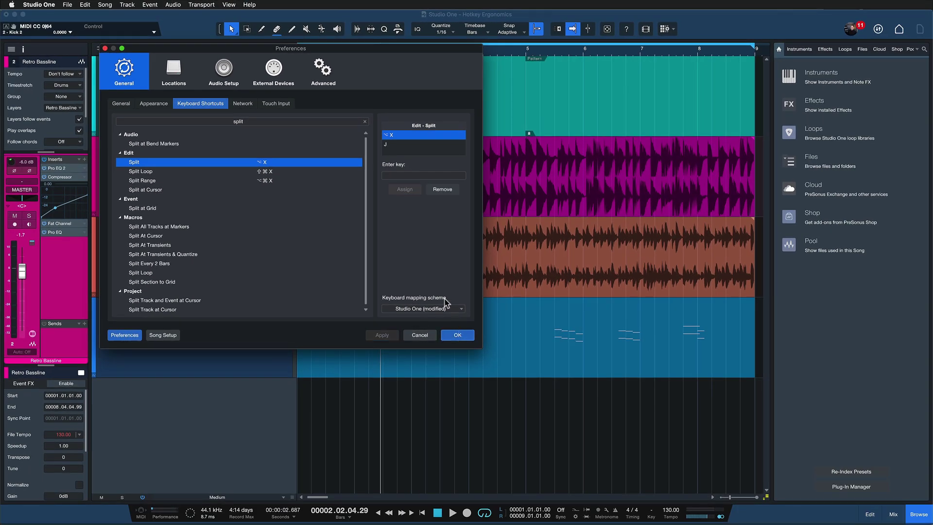
# Step: Close Preferences, select the Offbeat Keys clip, and zoom in on the first bars
pyautogui.click(463, 334)
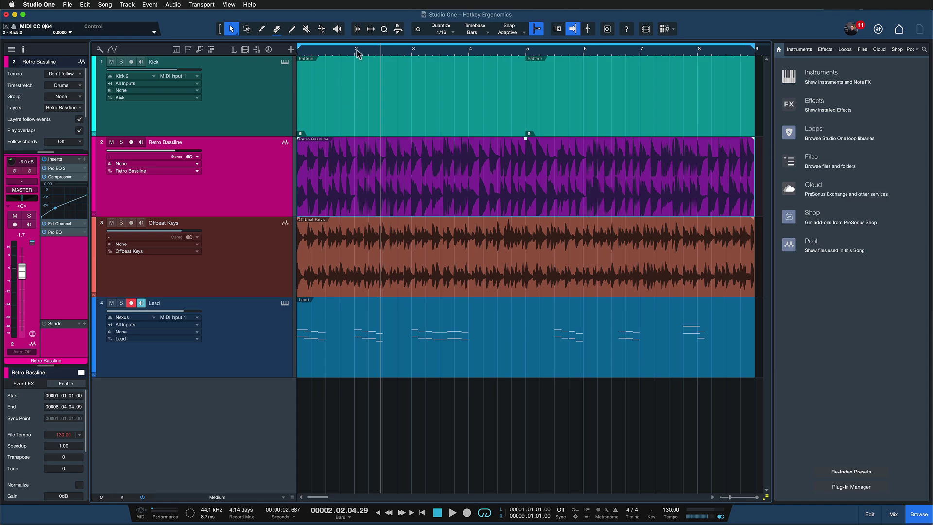
pyautogui.click(359, 227)
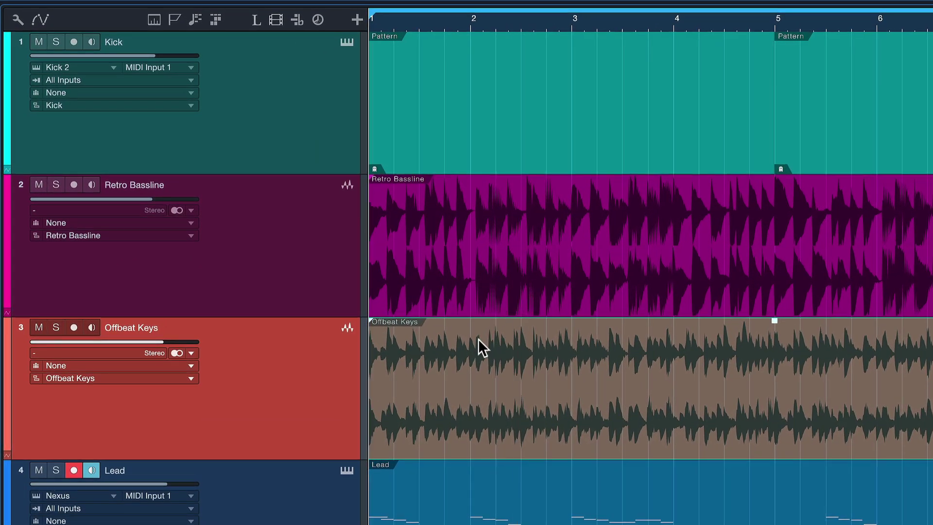
pyautogui.moveTo(439, 13); pyautogui.dragTo(437, 27)
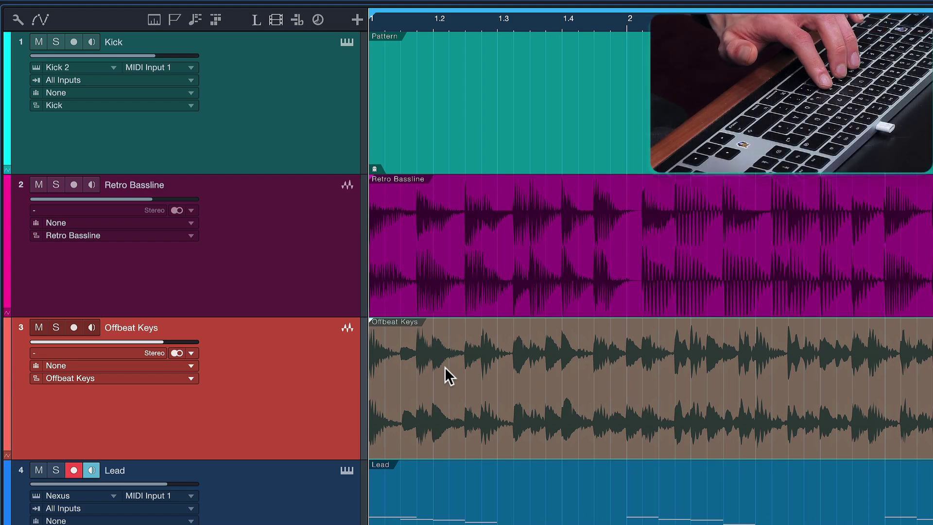
# Step: Play the song and split the Offbeat Keys clip at each note onset through bar 2
pyautogui.press('space')
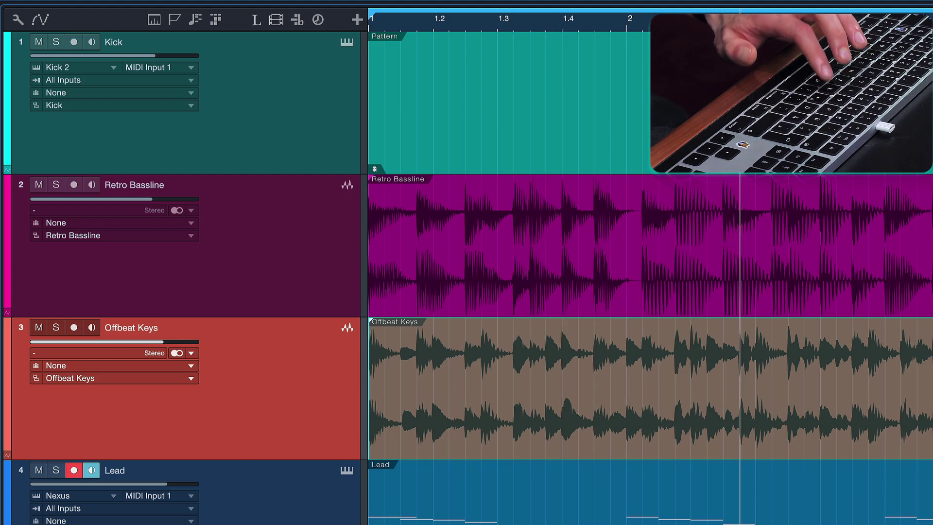
pyautogui.hotkey('alt', 'x')
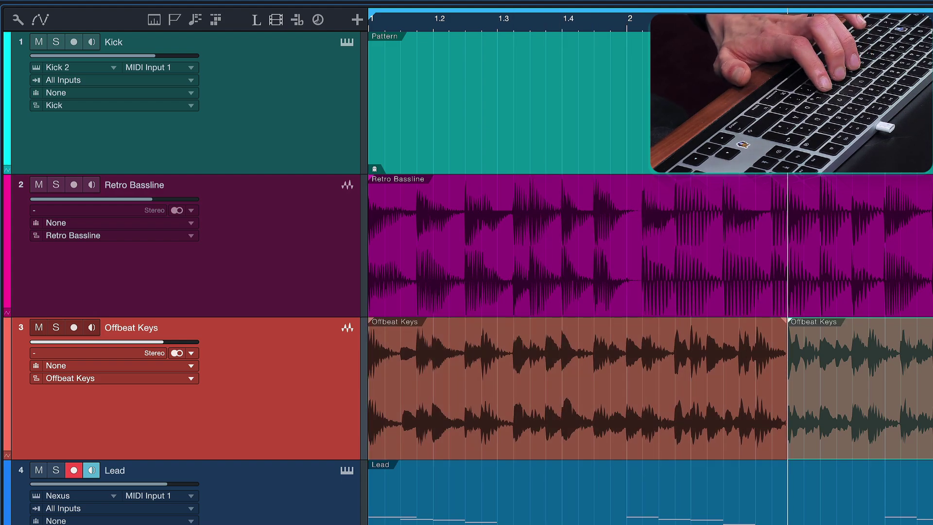
pyautogui.hotkey('alt', 'x')
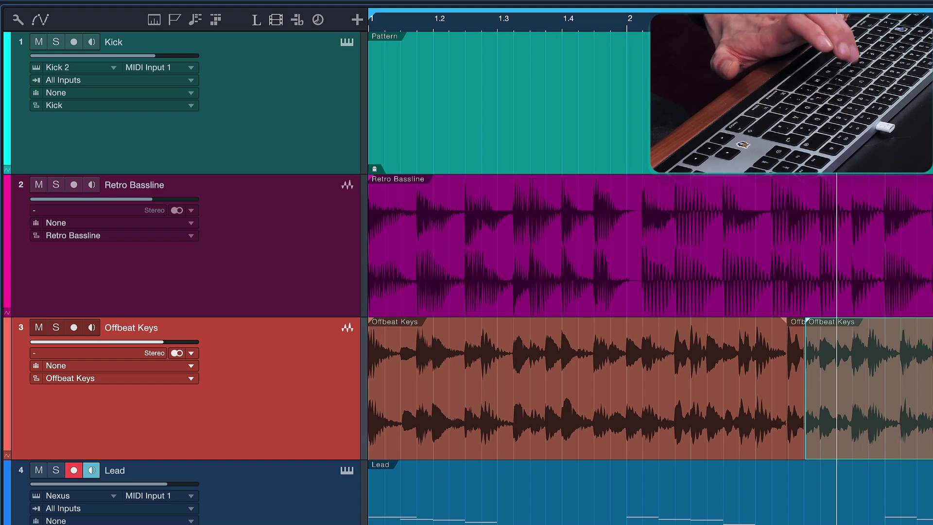
pyautogui.press('space')
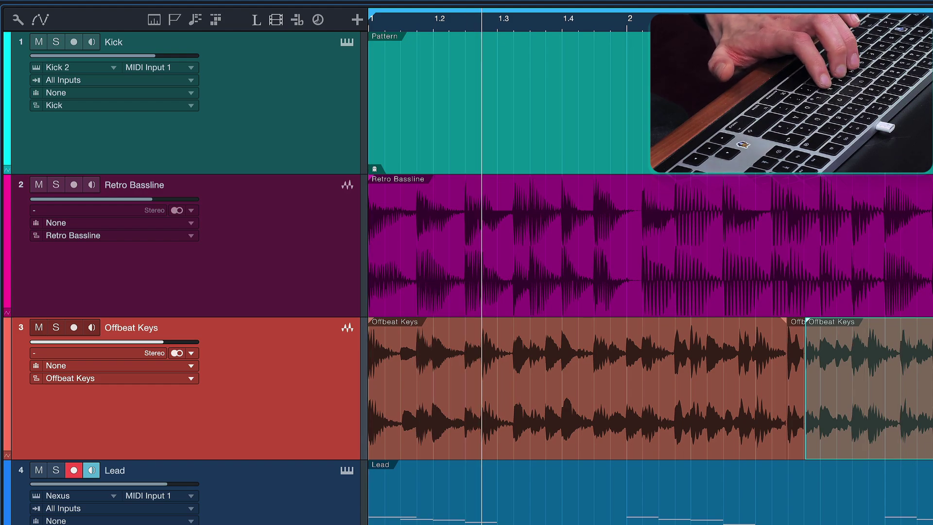
pyautogui.hotkey('alt', 'x')
pyautogui.hotkey('alt', 'x')
pyautogui.hotkey('alt', 'x')
pyautogui.hotkey('alt', 'x')
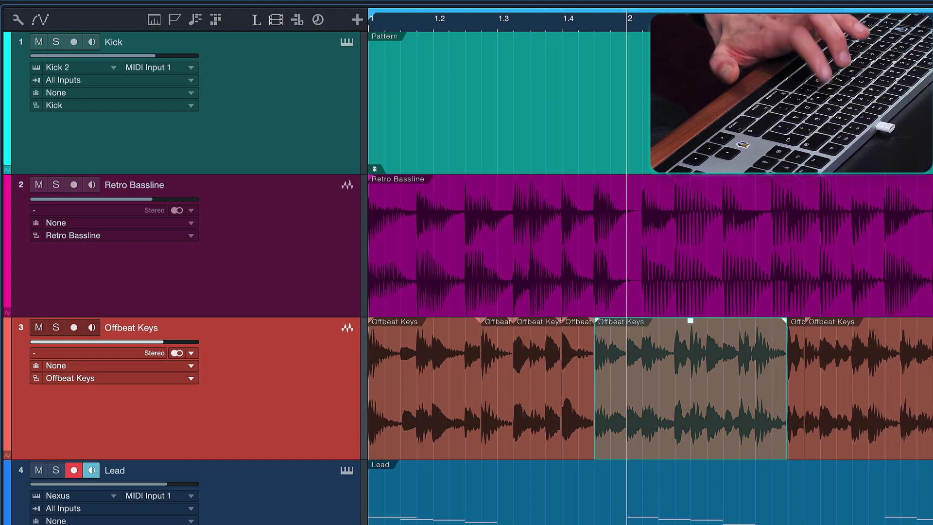
pyautogui.hotkey('alt', 'x')
pyautogui.hotkey('alt', 'x')
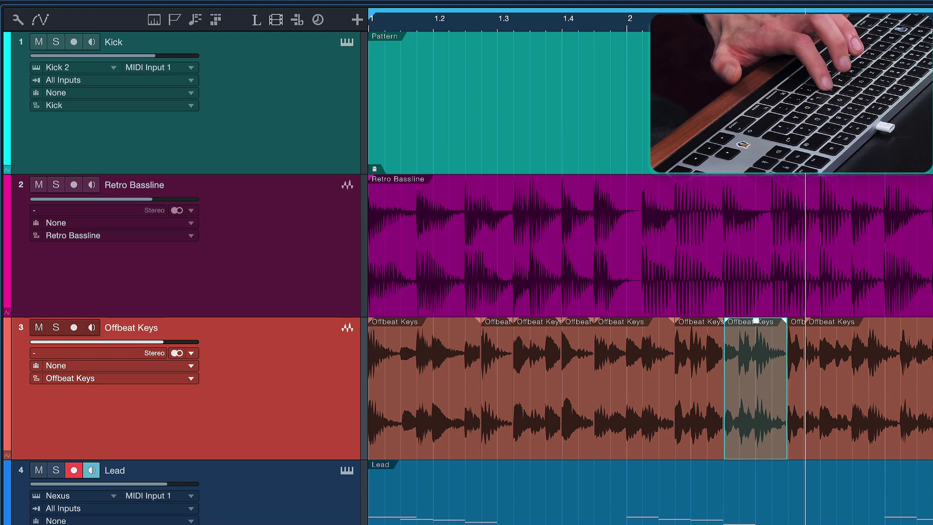
pyautogui.hotkey('alt', 'x')
pyautogui.hotkey('alt', 'x')
pyautogui.hotkey('alt', 'x')
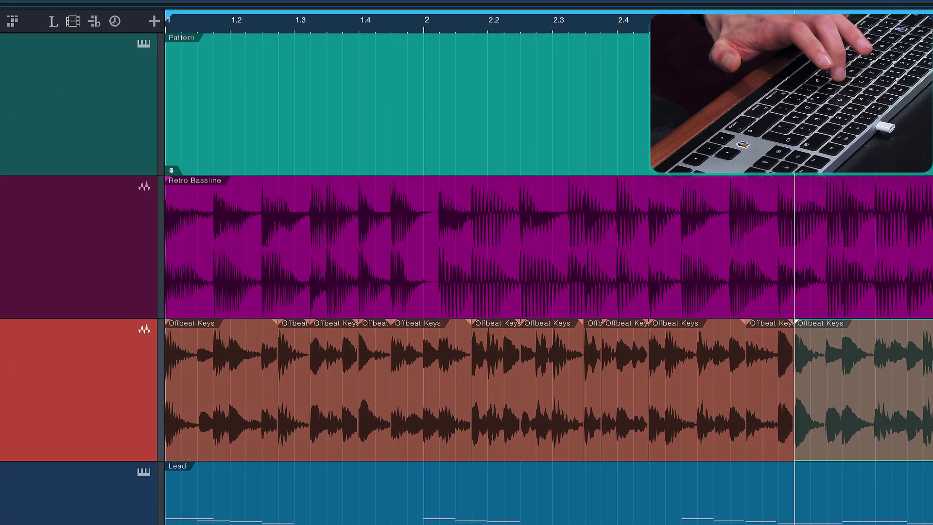
pyautogui.hotkey('alt', 'x')
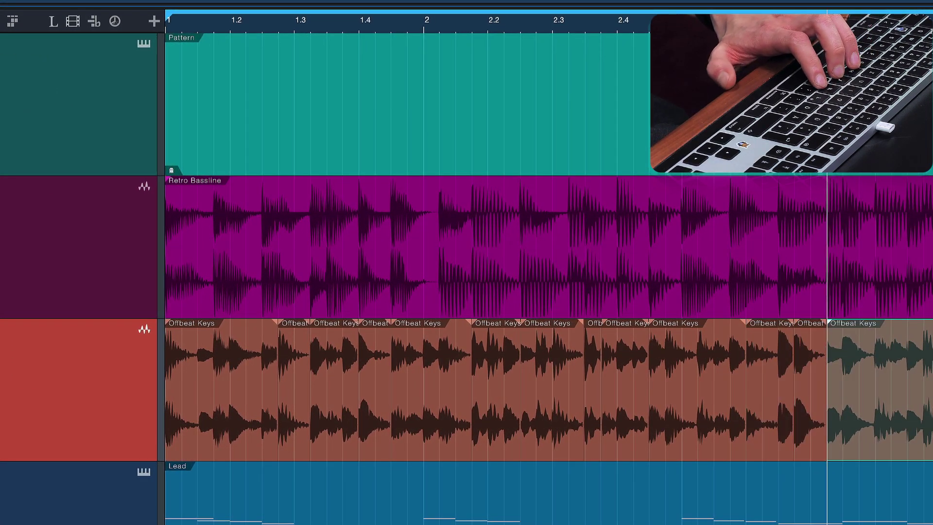